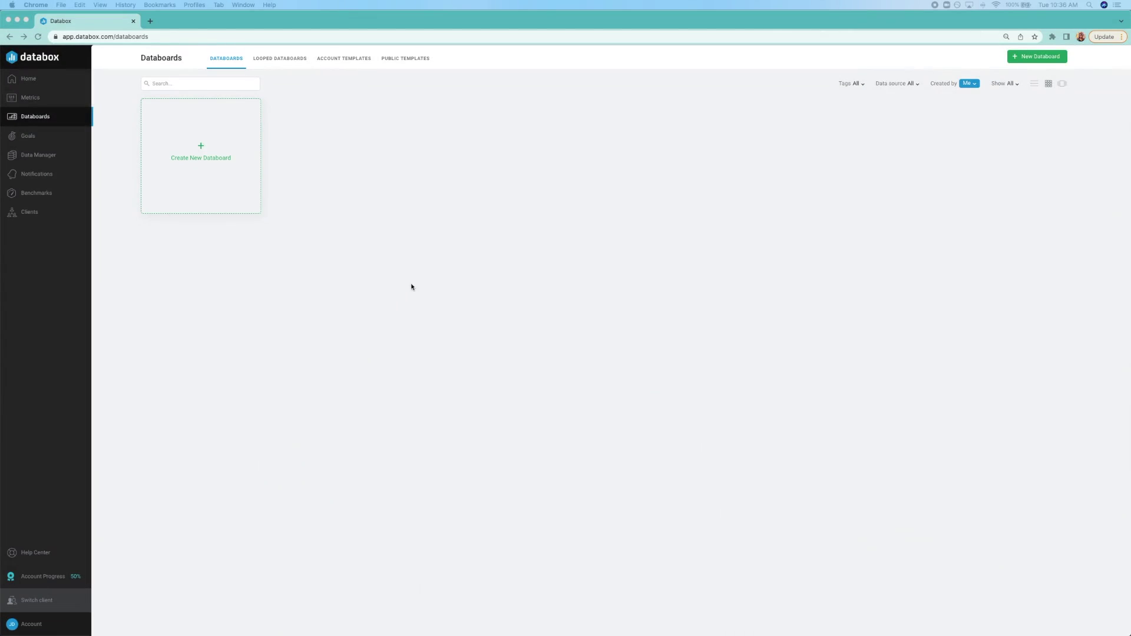
Step: Create a new empty databoard and title it 'Blog Performance'
click(201, 166)
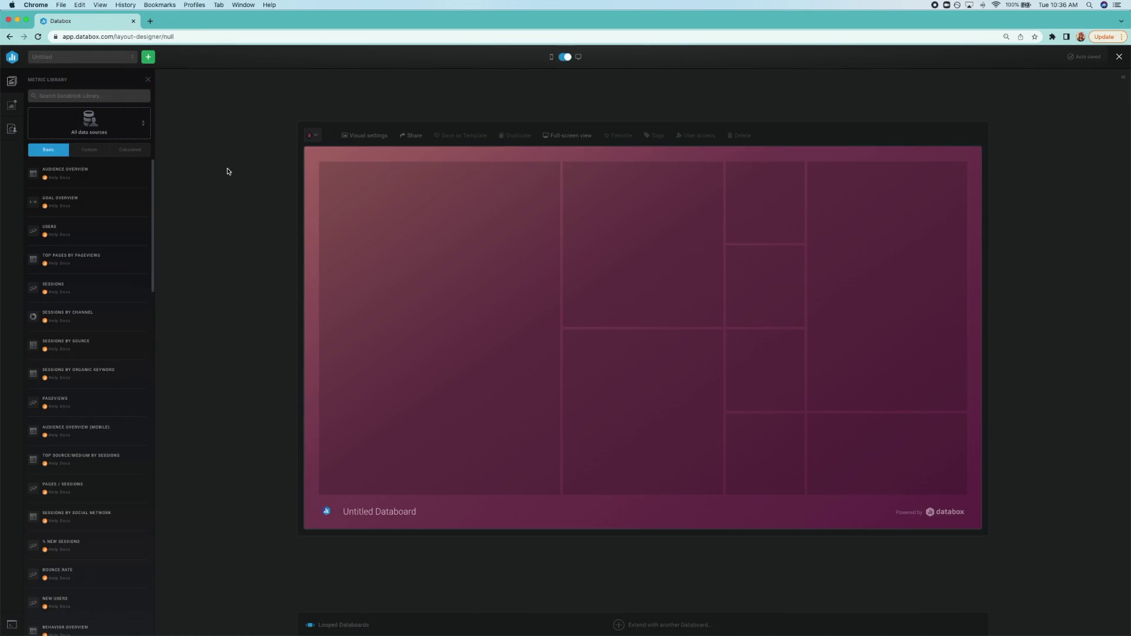
click(422, 513)
text(Blog Performance)
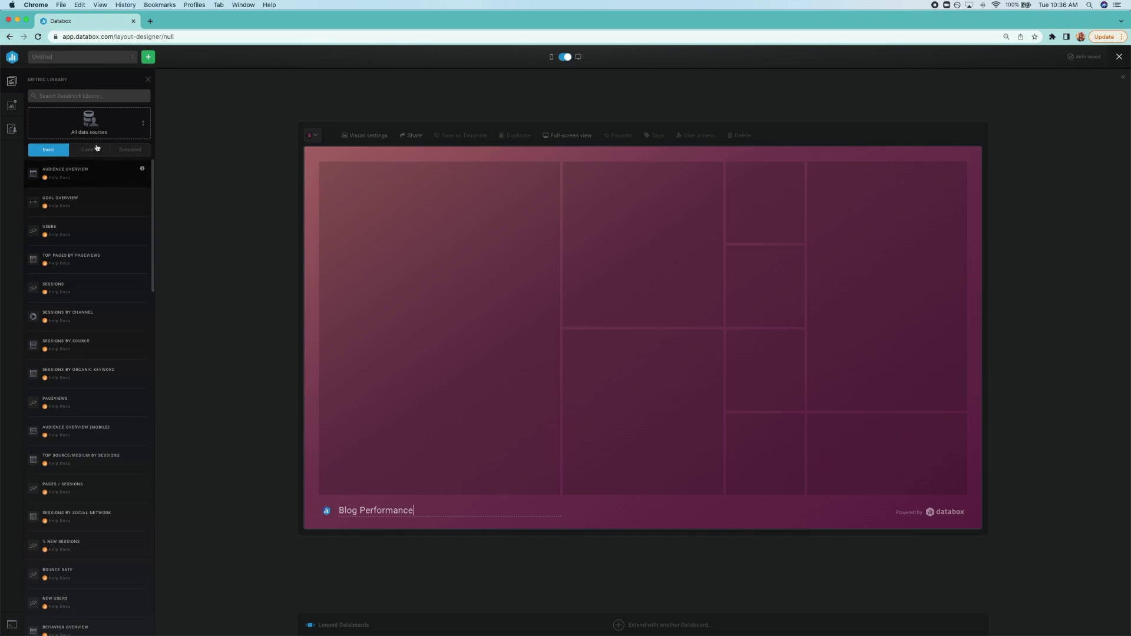
Step: List metrics from the HubSpot Marketing data source and try placing the Sessions metric on the board
click(92, 125)
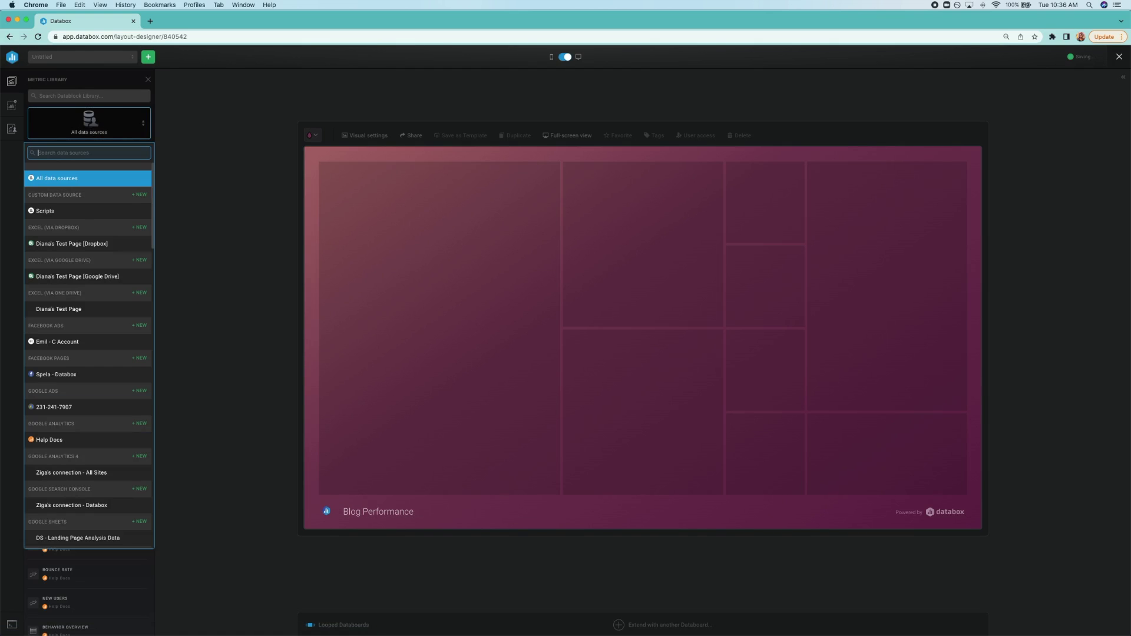
text(hubspot)
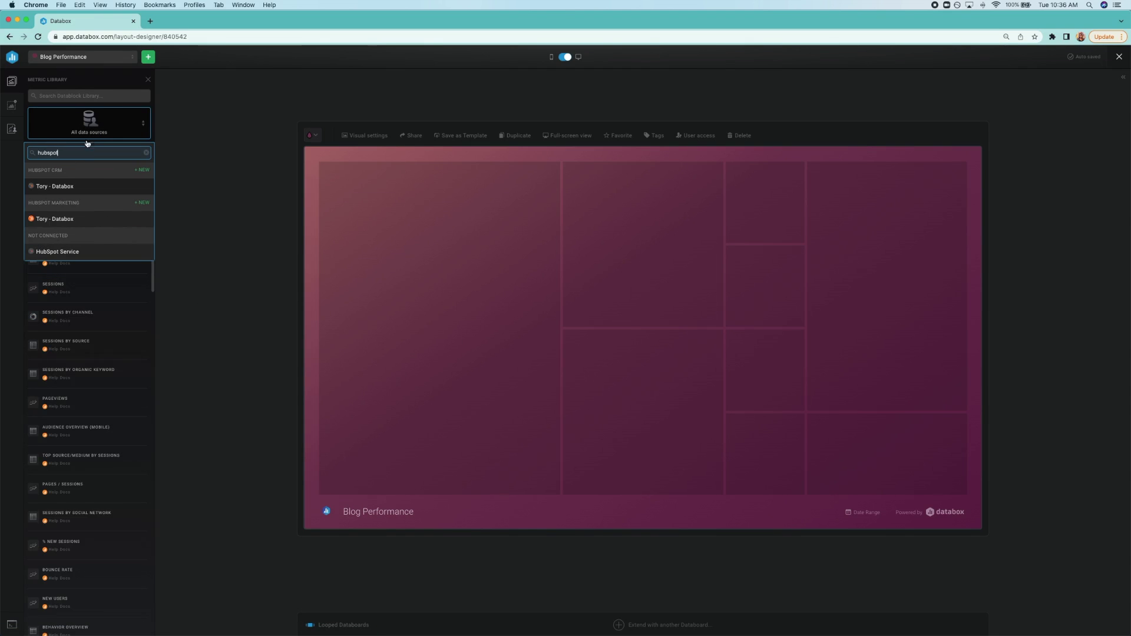
click(79, 219)
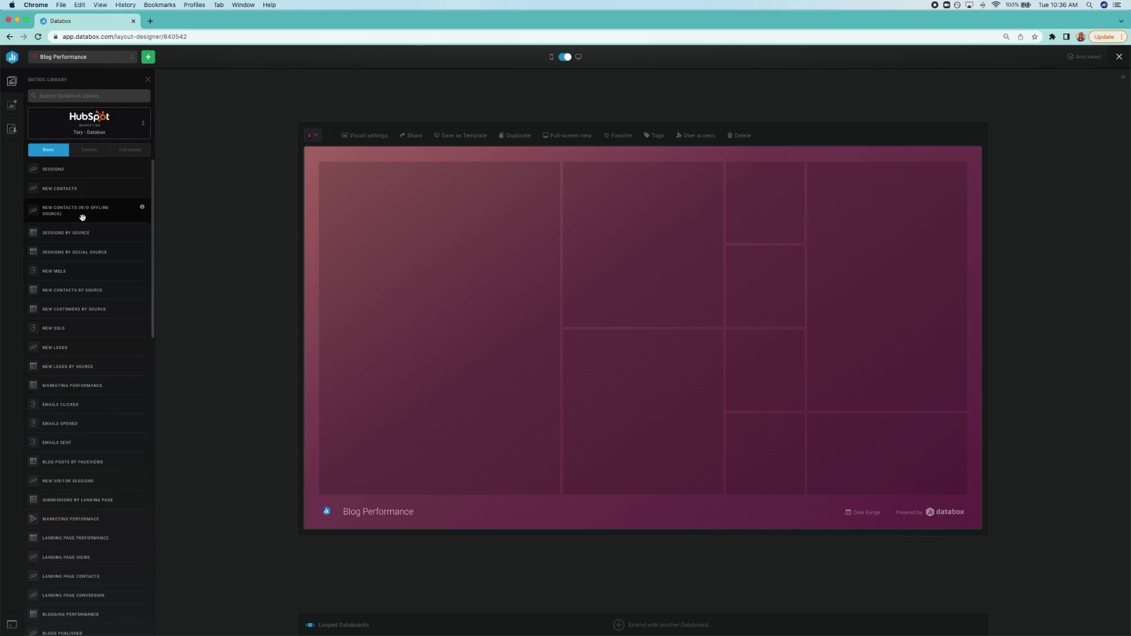
drag(142, 170, 78, 187)
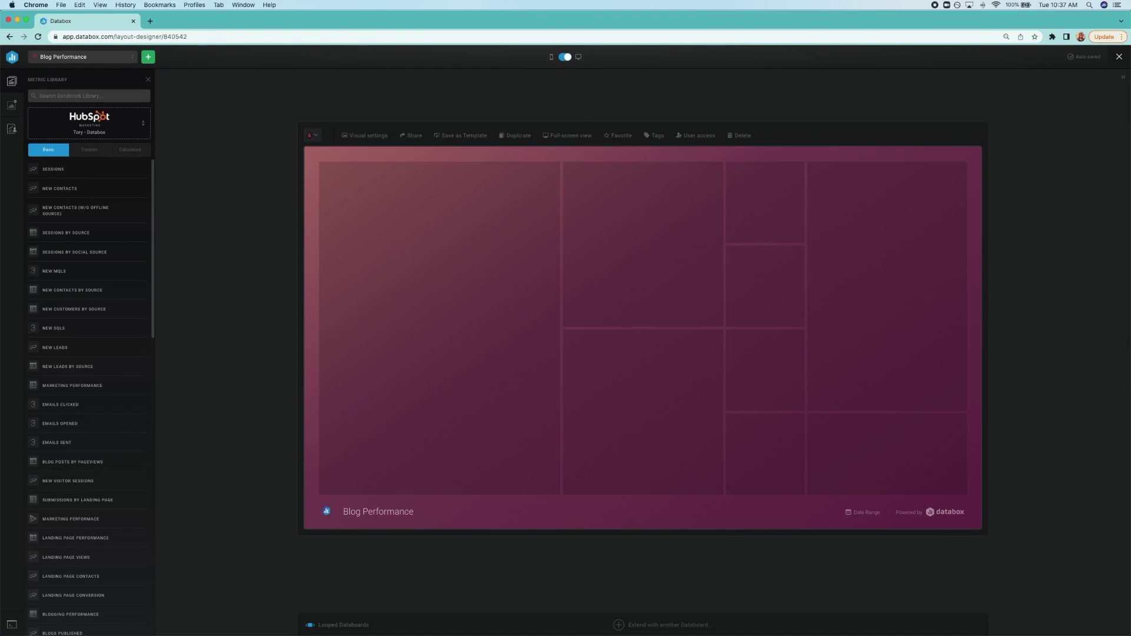
Step: Switch the sidebar to the visualization types list (Number, Line, Bar, Table, Gauge)
click(12, 105)
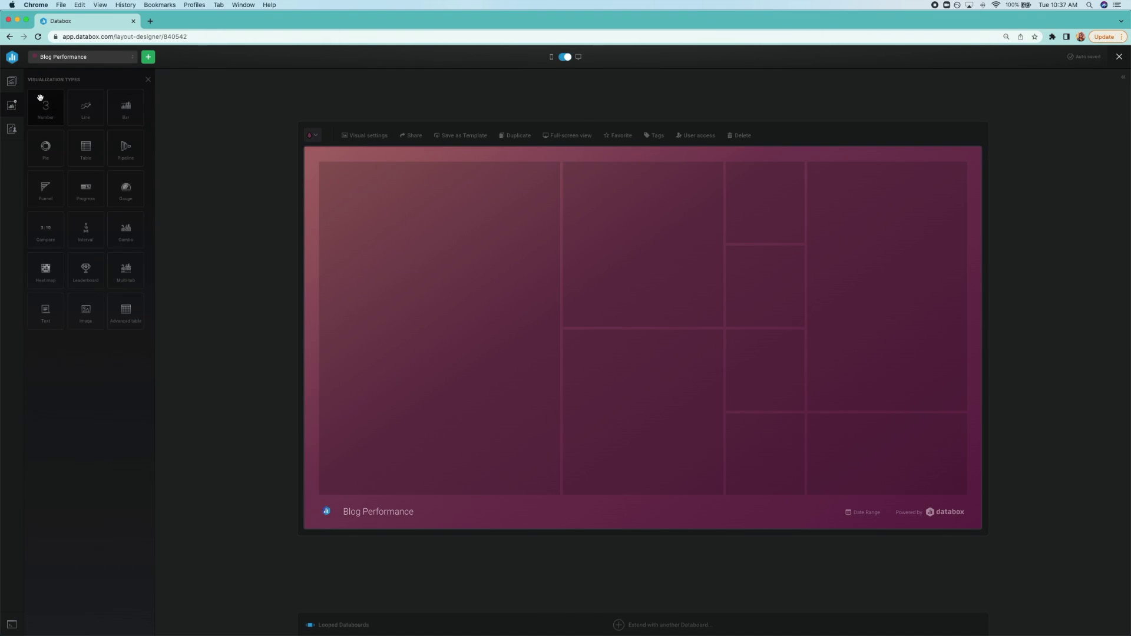
Step: Add a gauge, shrink it into the bottom-left cell, and title it 'Bounce Rate'
drag(125, 187, 352, 419)
drag(561, 165, 430, 399)
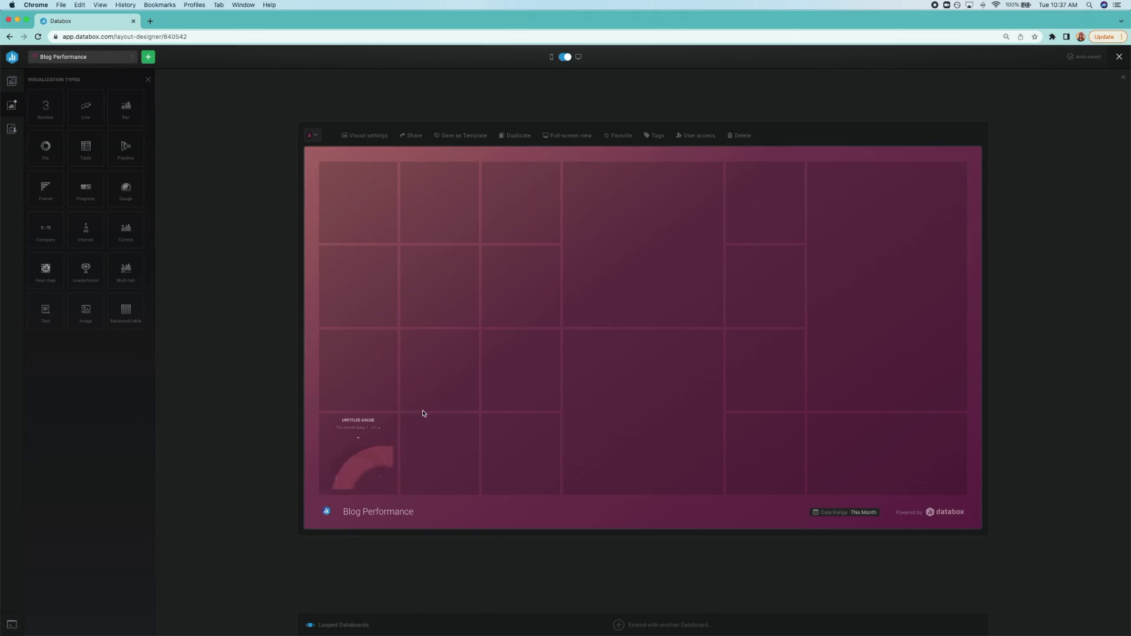
click(364, 414)
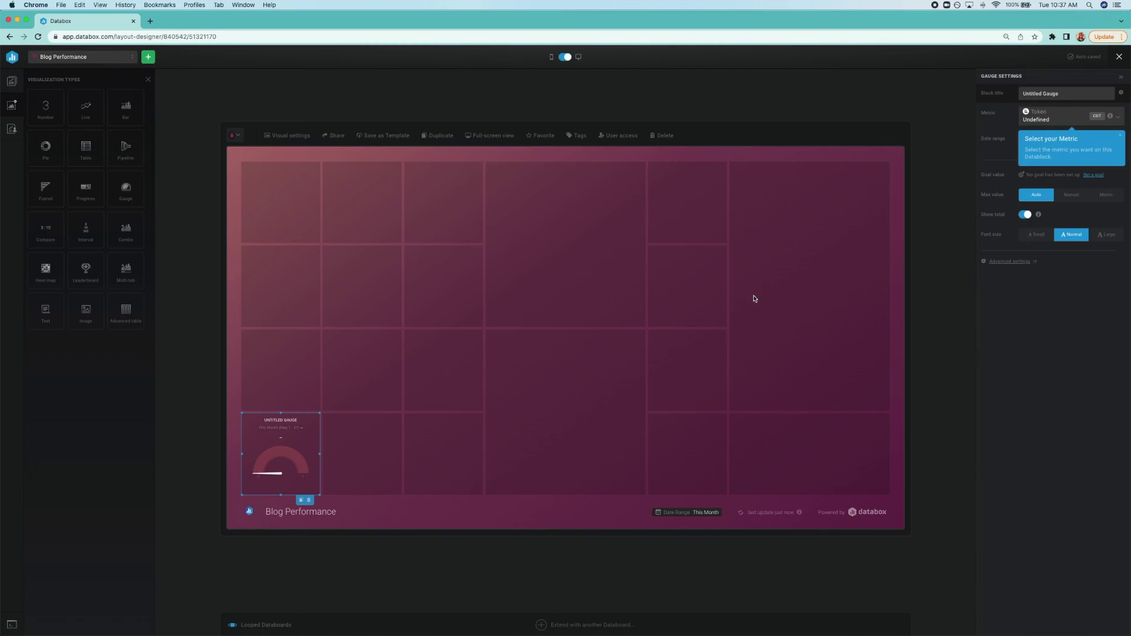
triple_click(1043, 97)
text(Bounce Rate)
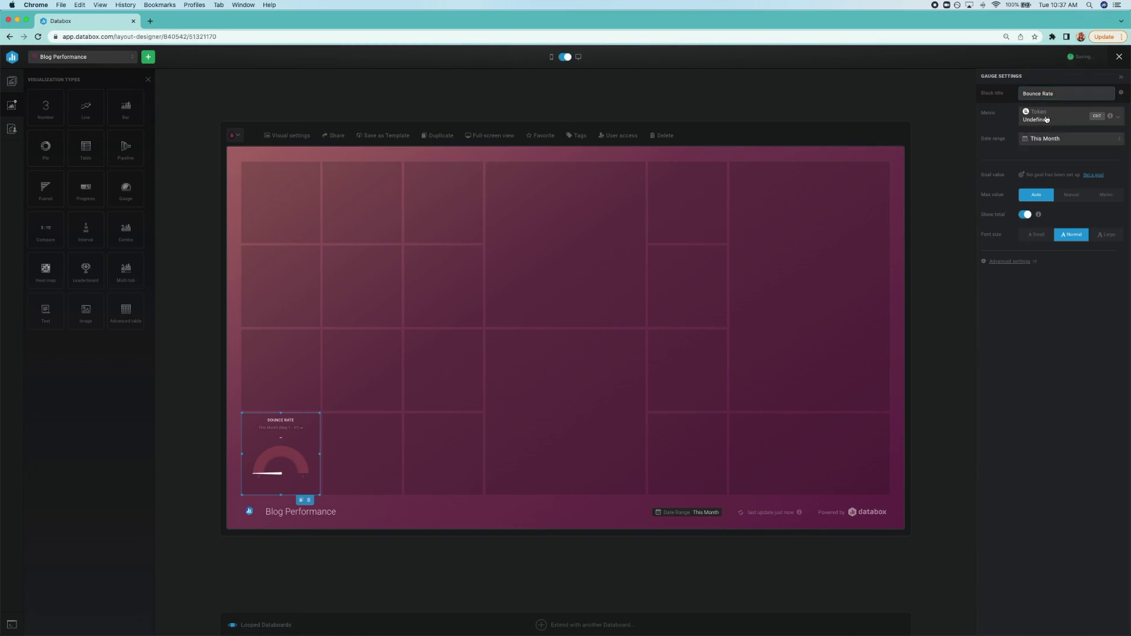
Step: Set the gauge's metric to Google Analytics Bounce Rate
click(1040, 120)
click(911, 142)
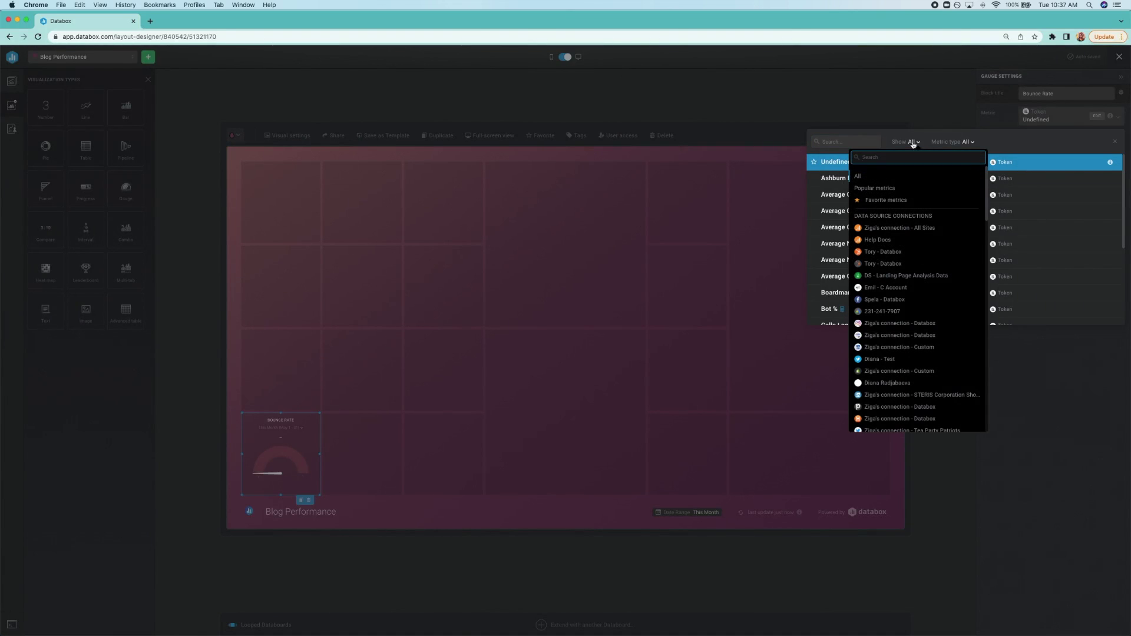
text(google)
click(907, 200)
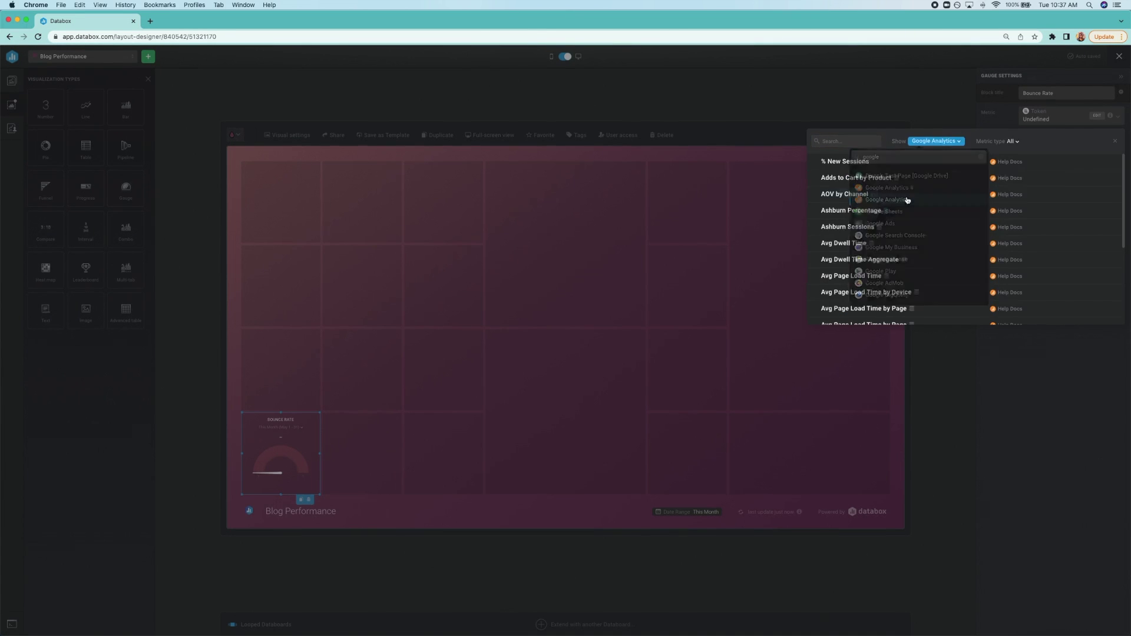
click(846, 142)
text(Bounc)
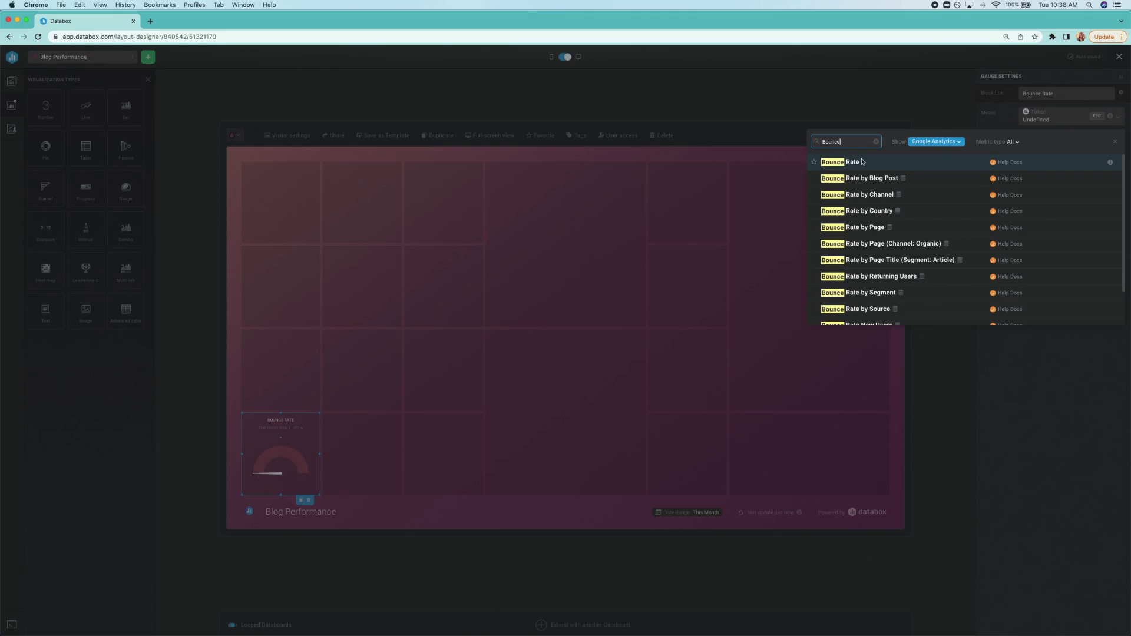
text(e)
click(862, 162)
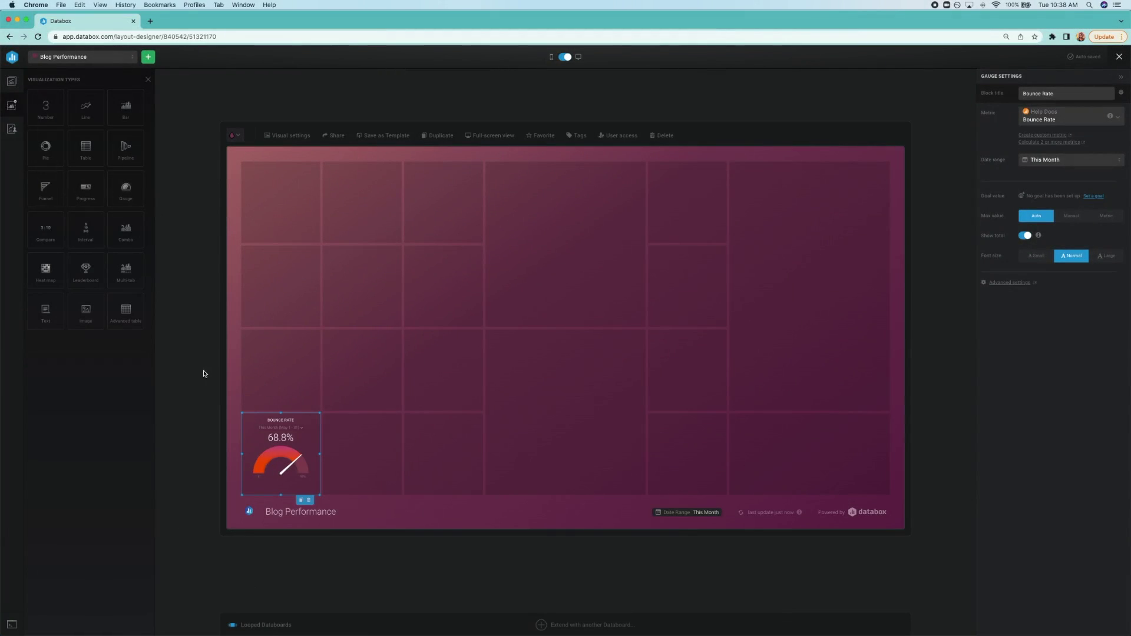
Step: Open the Bounce Rate gauge's This Month date range dropdown
click(288, 428)
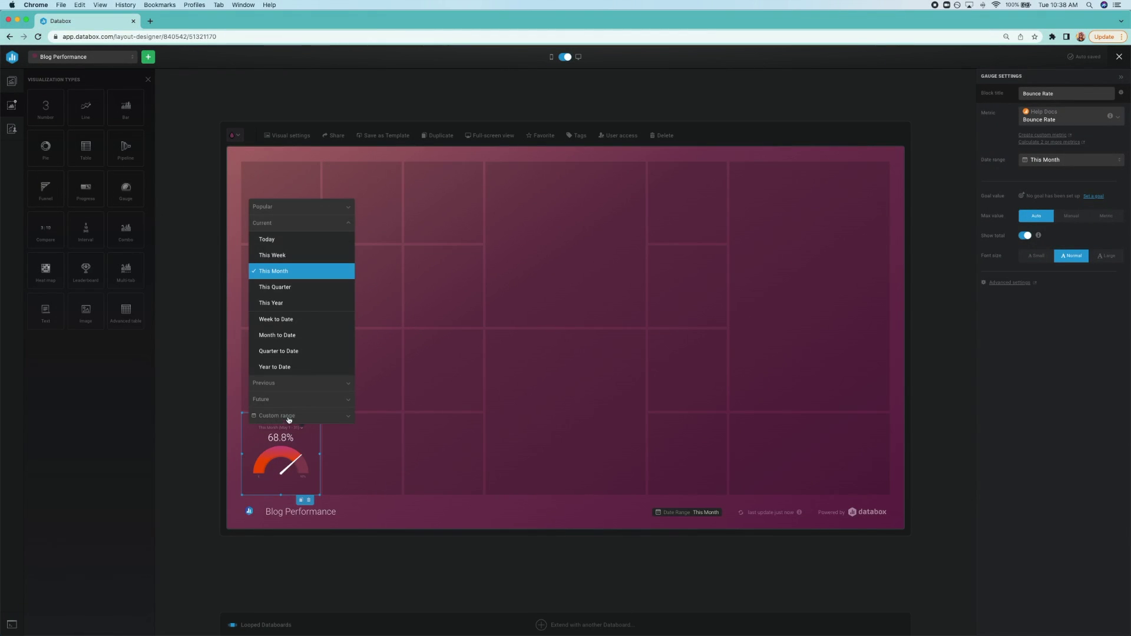
Step: Set the Bounce Rate gauge to a custom rolling range, Jan 1 – Mar 31, 2022, showing 64.7%
click(289, 418)
click(283, 522)
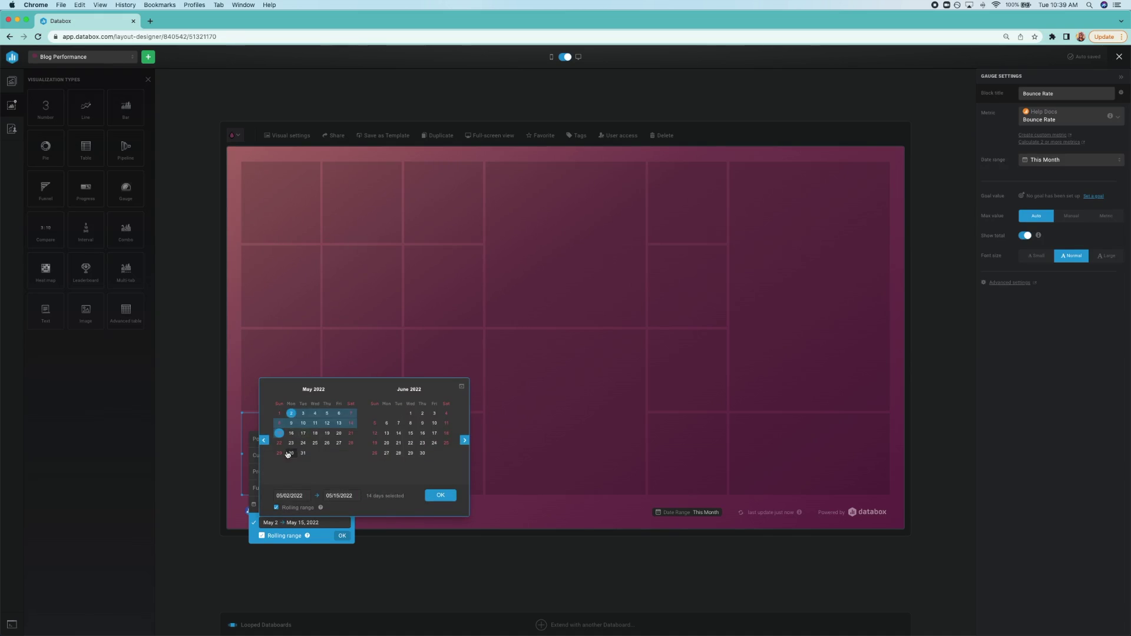
click(264, 441)
click(264, 441)
click(265, 441)
click(265, 440)
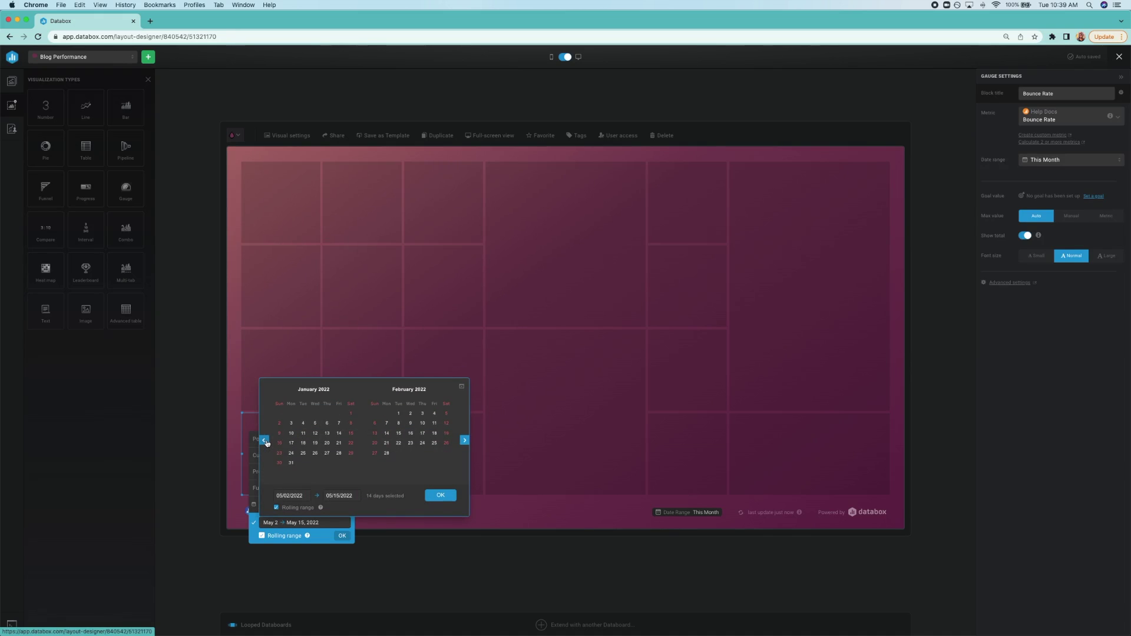
click(351, 413)
click(465, 441)
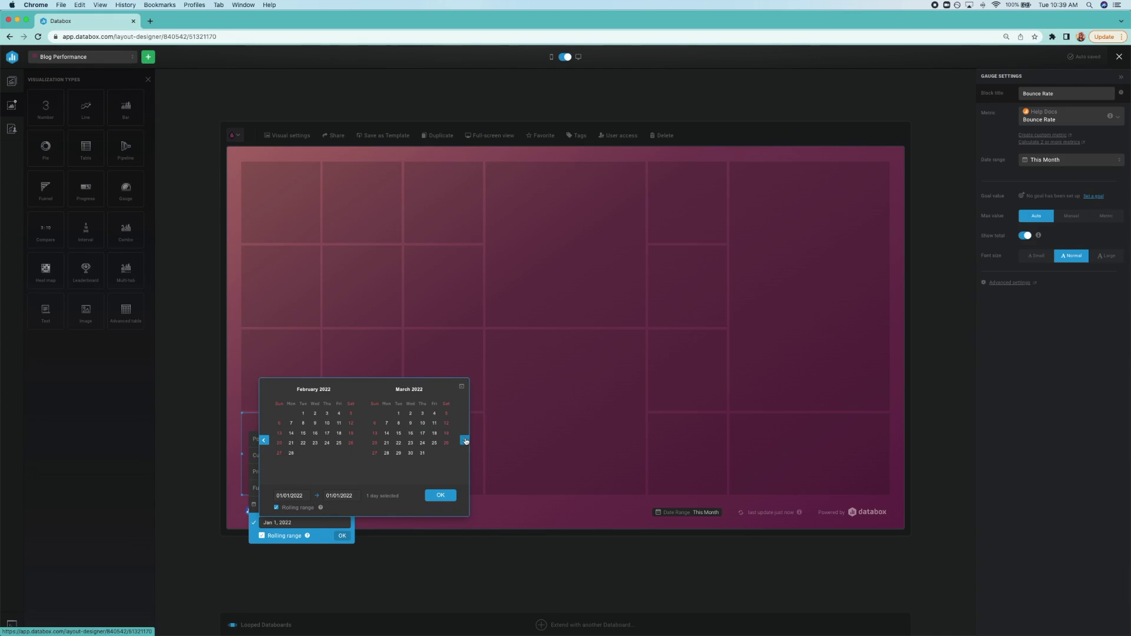
click(423, 453)
click(440, 496)
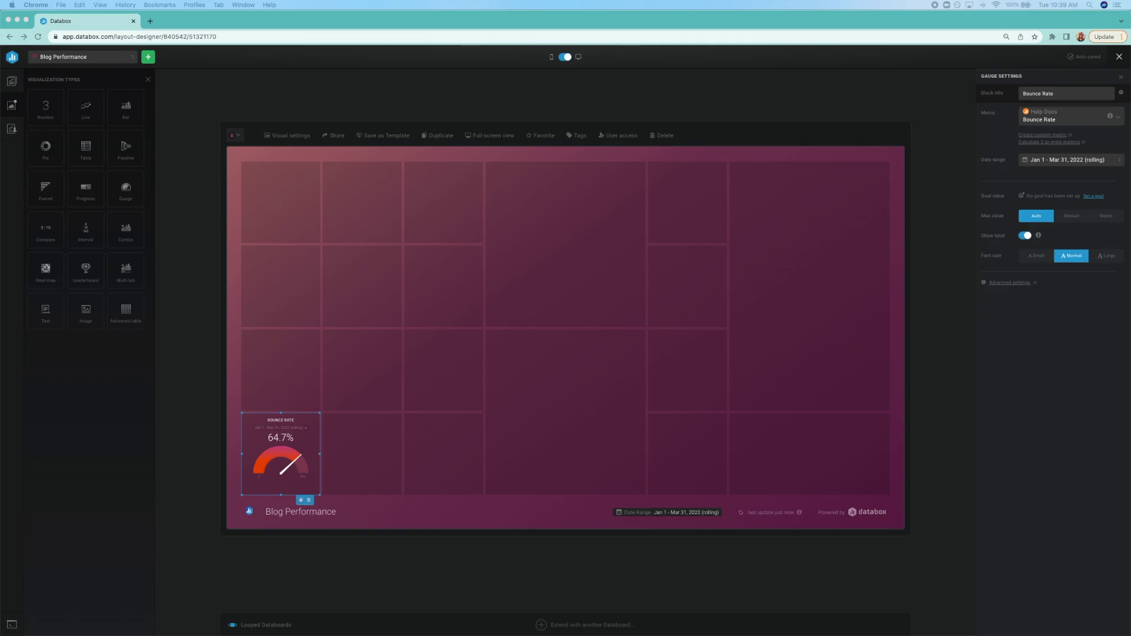
click(301, 502)
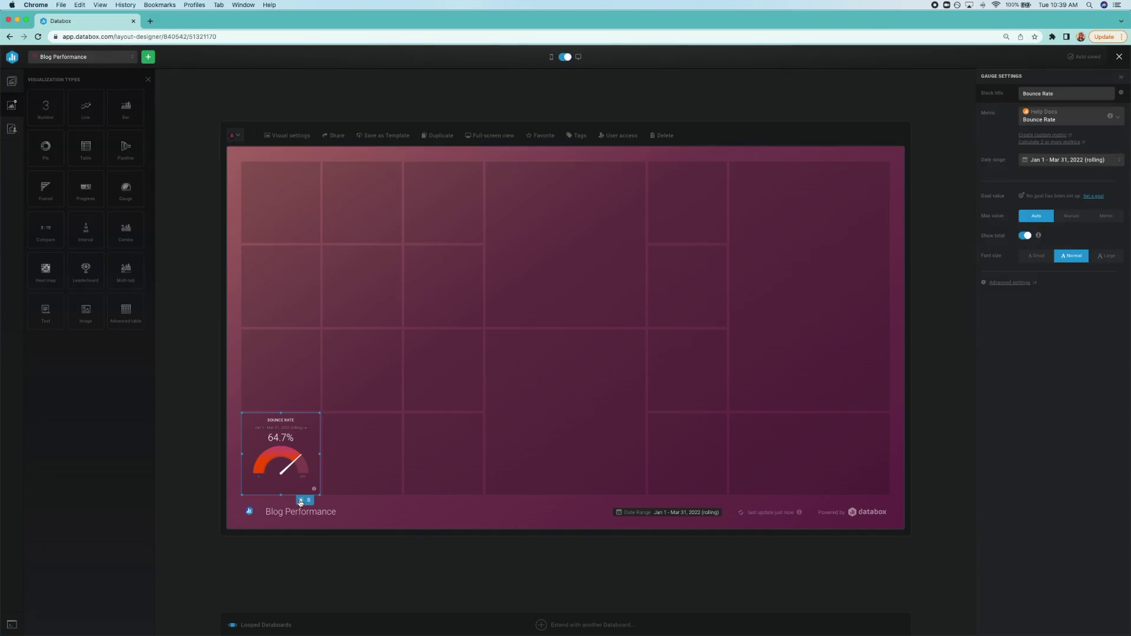
Step: Duplicate the Bounce Rate gauge as 'Pages Per Session' and move it beside Bounce Rate
click(300, 501)
triple_click(512, 325)
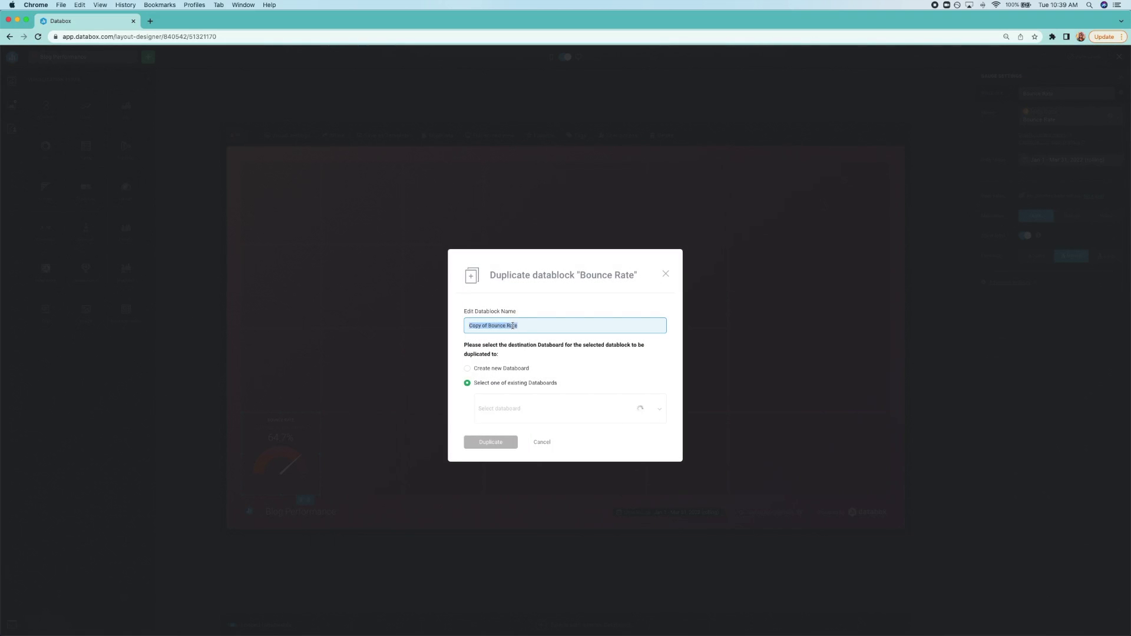
text(Pages Per Session)
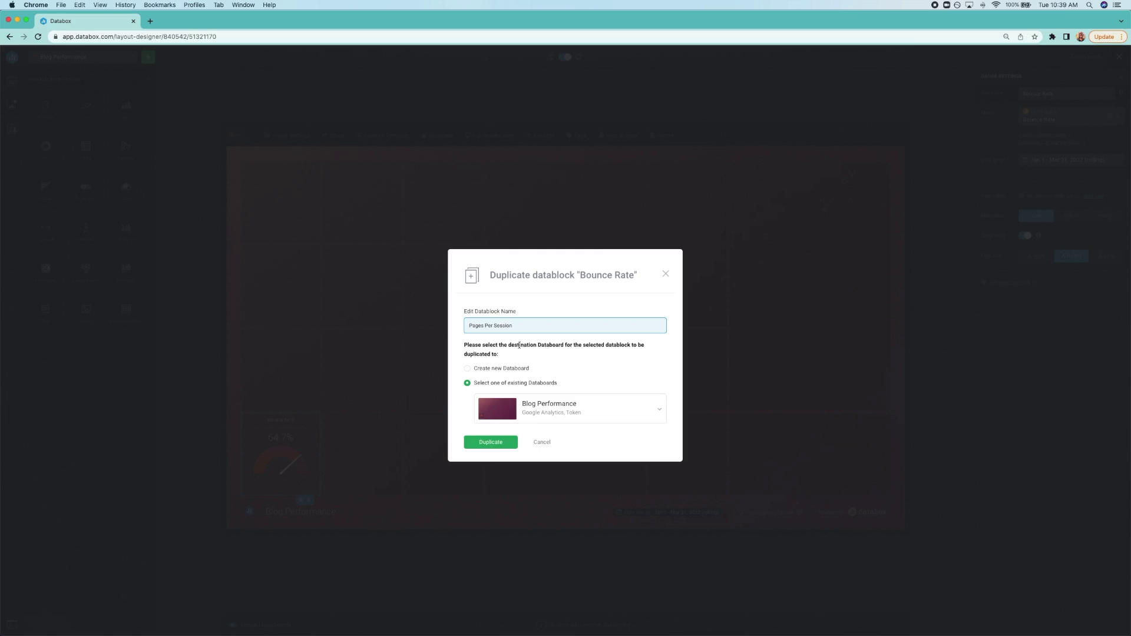
click(496, 442)
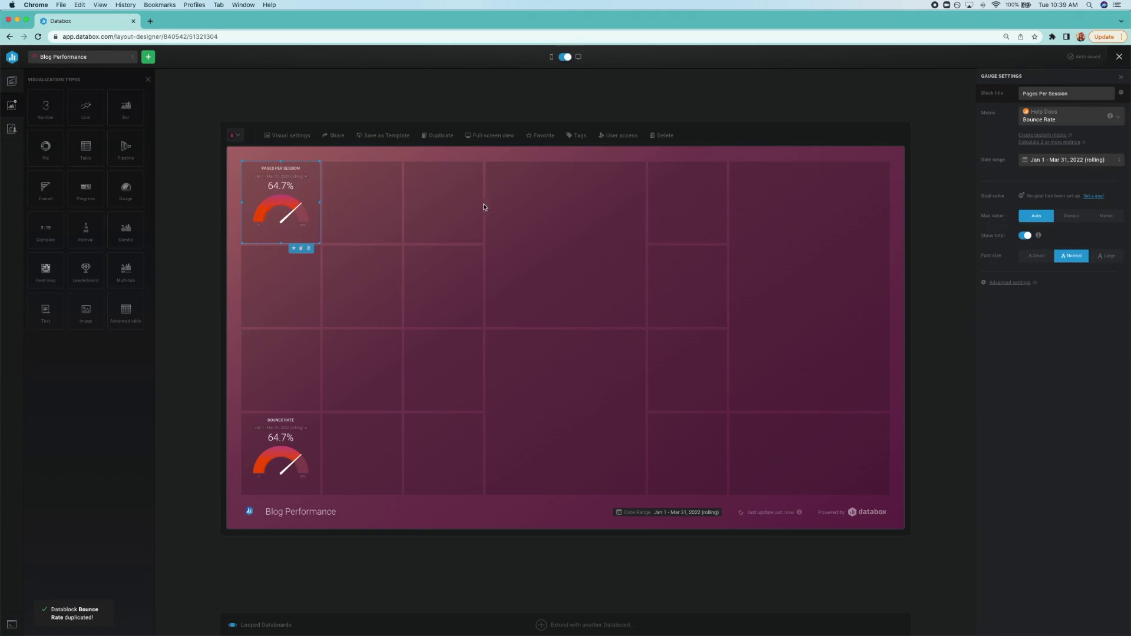
drag(303, 212, 377, 442)
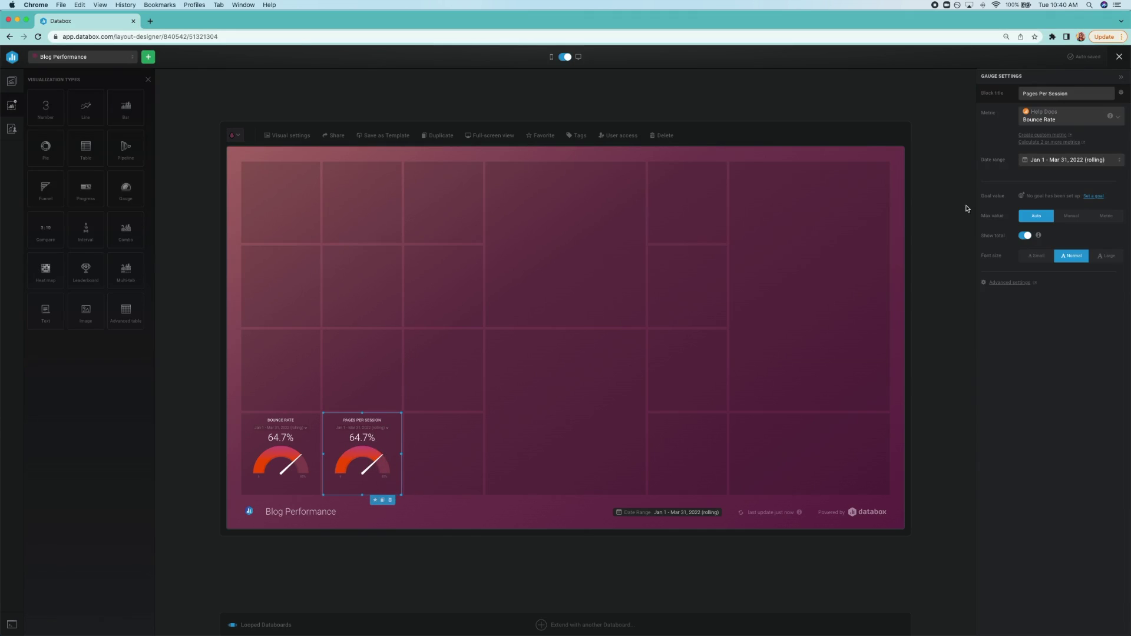
Step: Change the Pages Per Session gauge's metric to Pages / Session (2.24)
click(1047, 120)
text(pages)
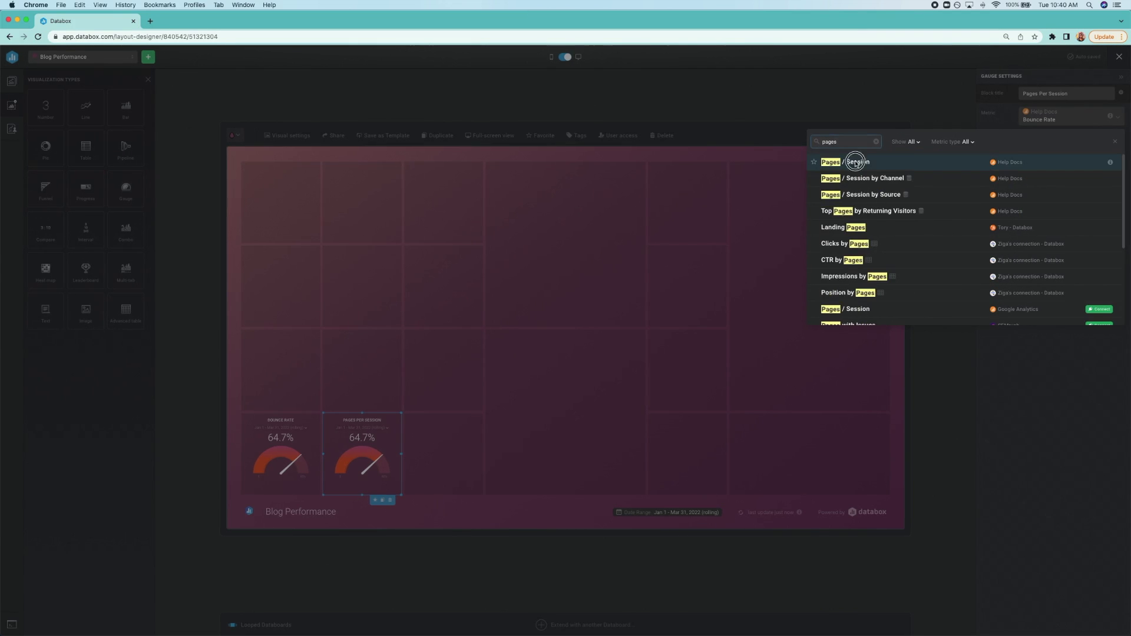
click(856, 165)
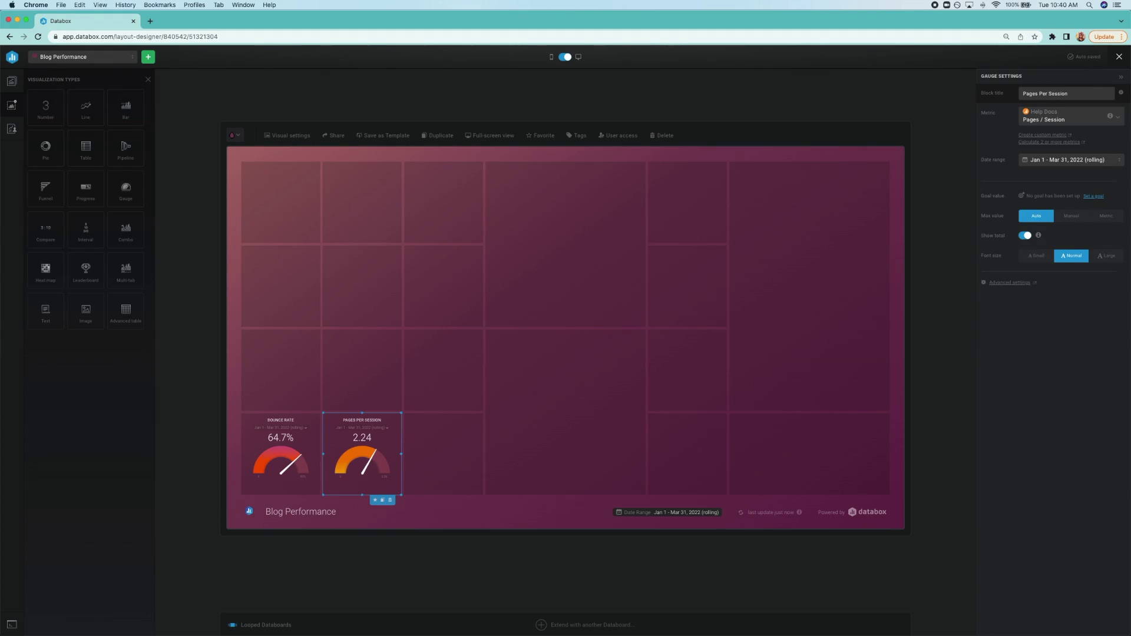
click(386, 429)
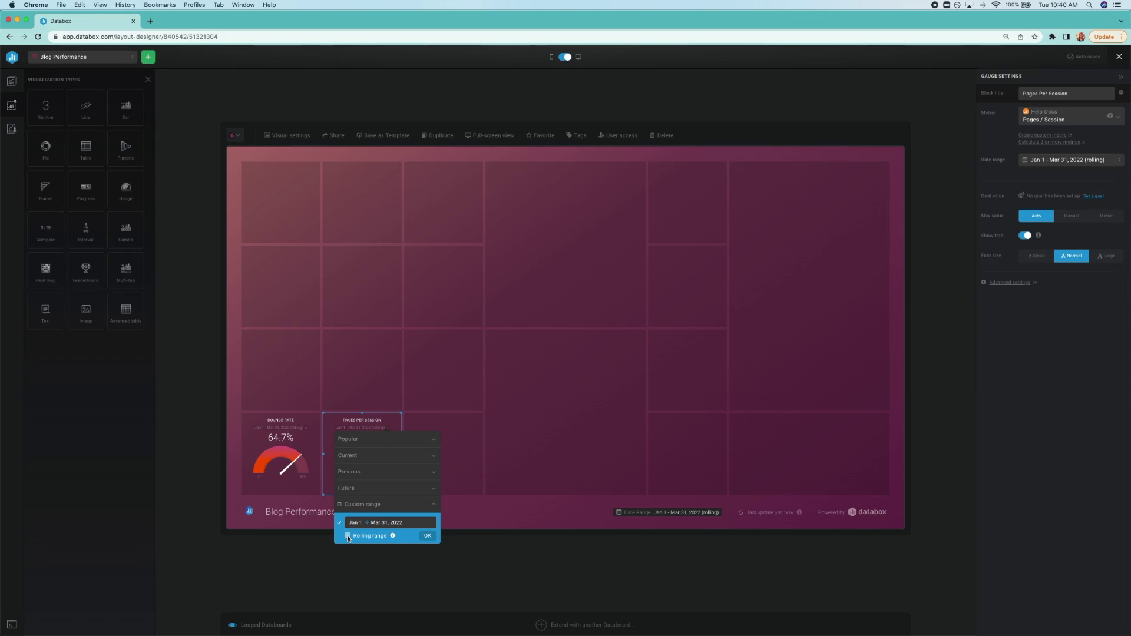
Step: Apply the rolling Jan 1 – Mar 31 range to Pages Per Session and enlarge both gauges side by side
click(428, 536)
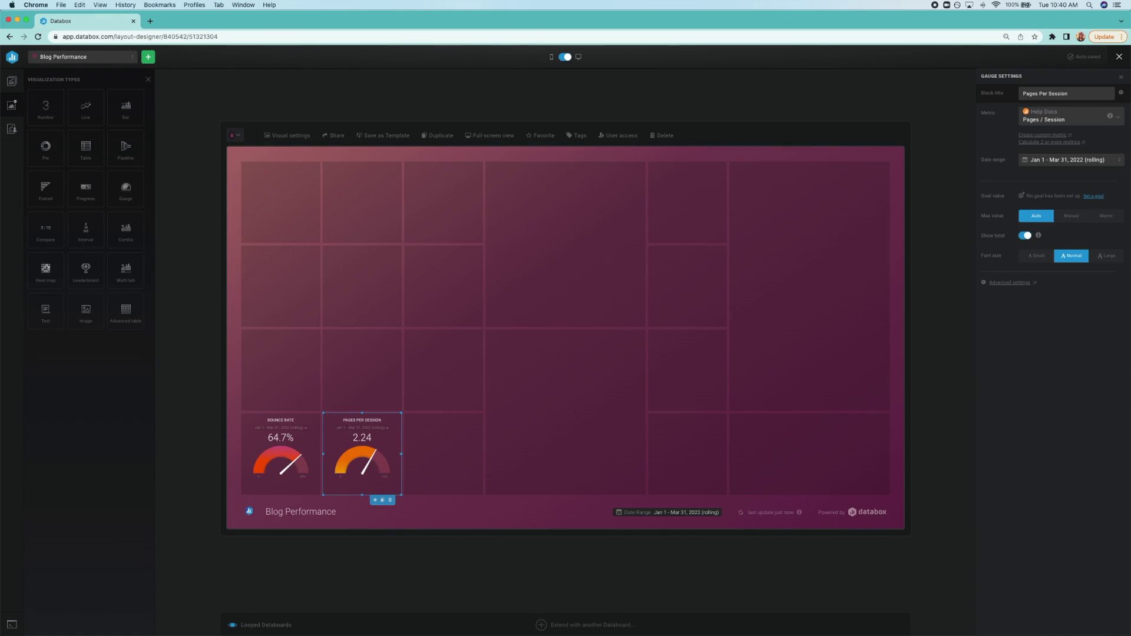
drag(353, 440, 407, 379)
drag(482, 409, 562, 493)
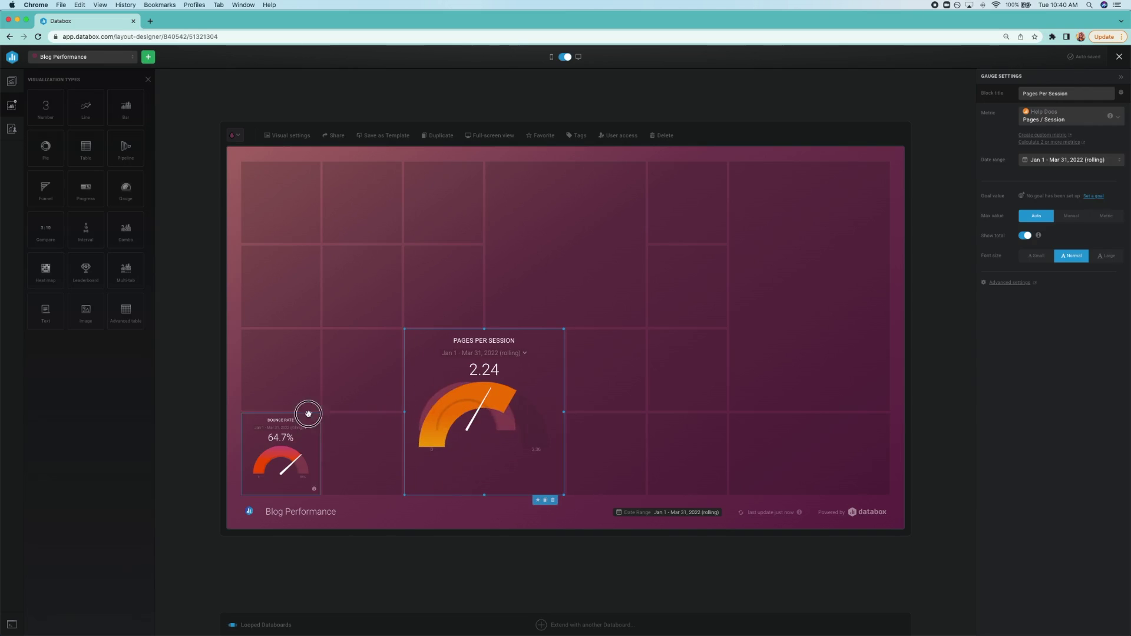
drag(305, 412, 341, 408)
drag(322, 410, 391, 472)
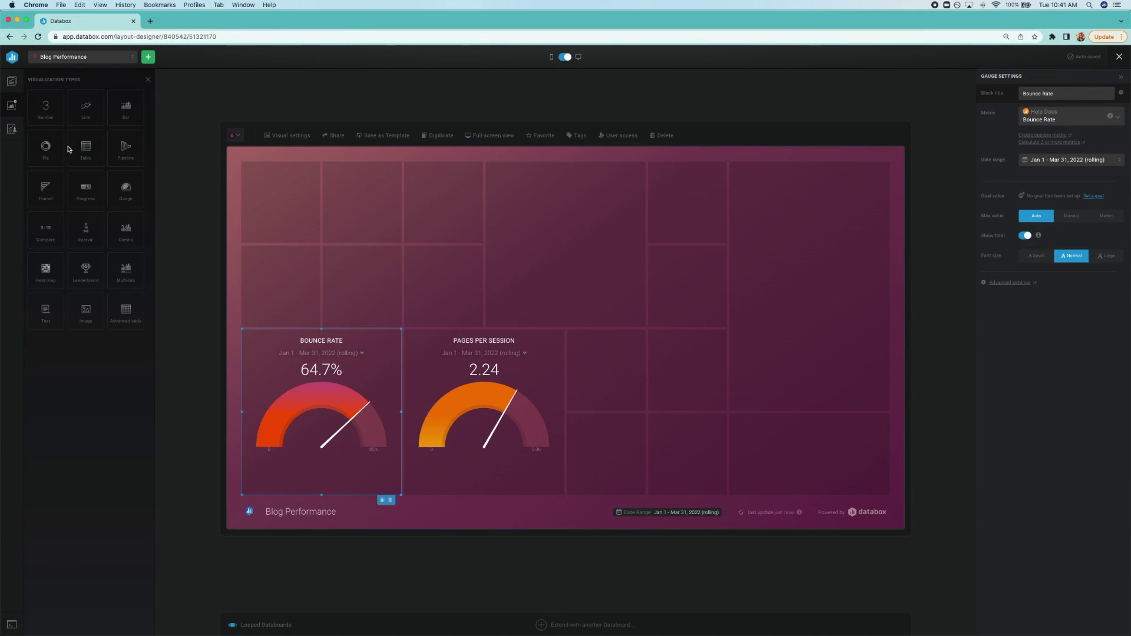
drag(82, 148, 270, 202)
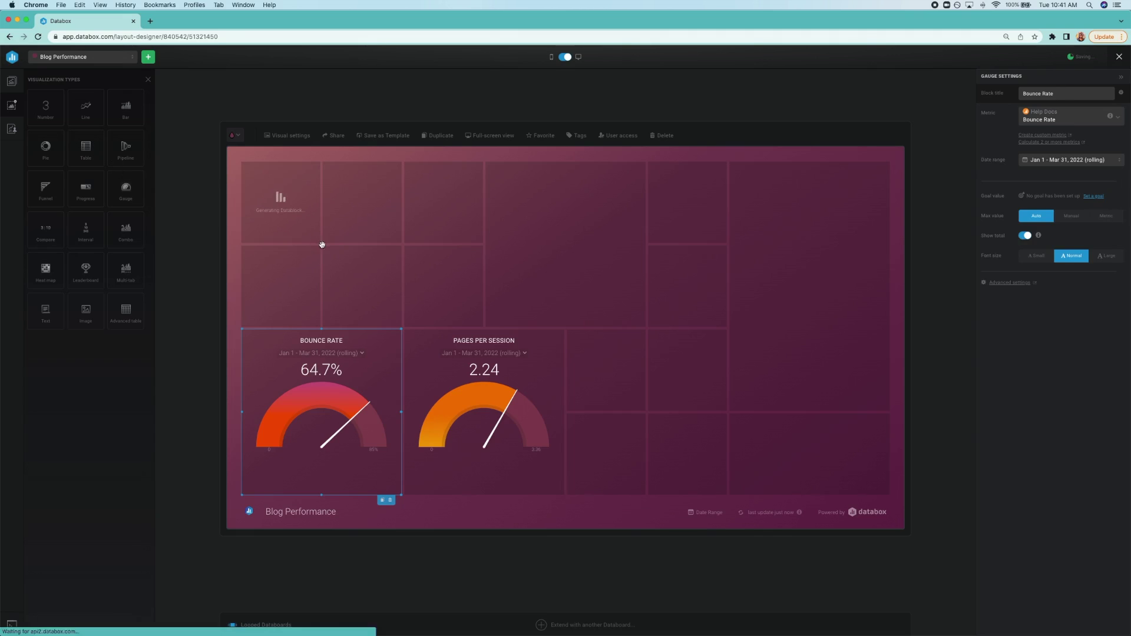
Step: Enlarge the new table to 2x2, title it 'Blog Performance', and enable multiple metrics
drag(326, 247, 465, 313)
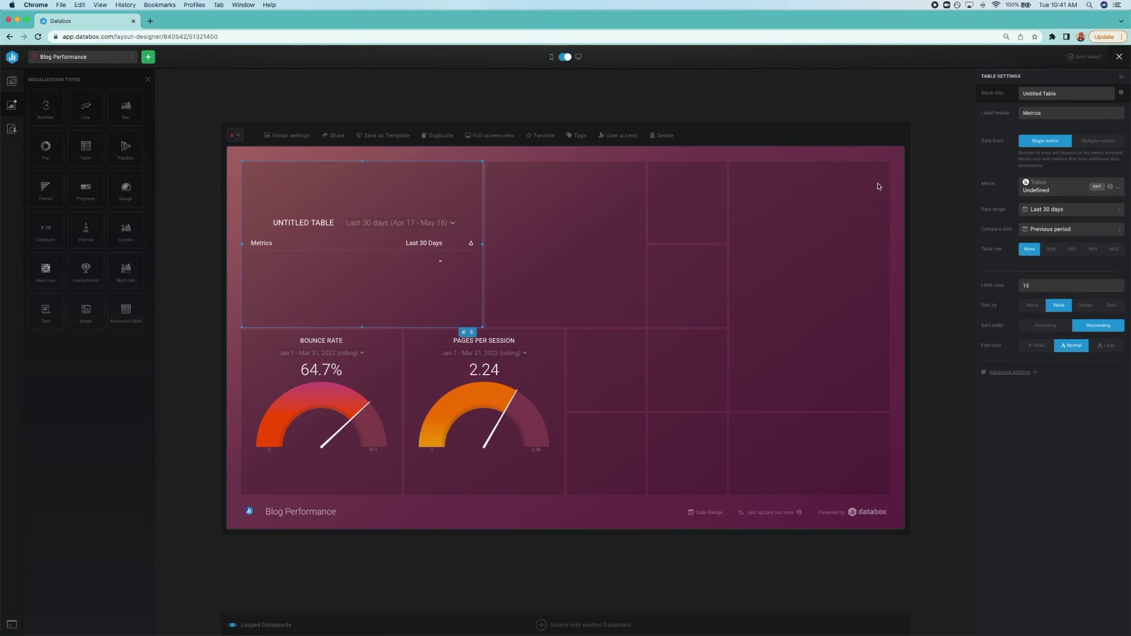
triple_click(1052, 95)
key(BackSpace)
text(Blog P)
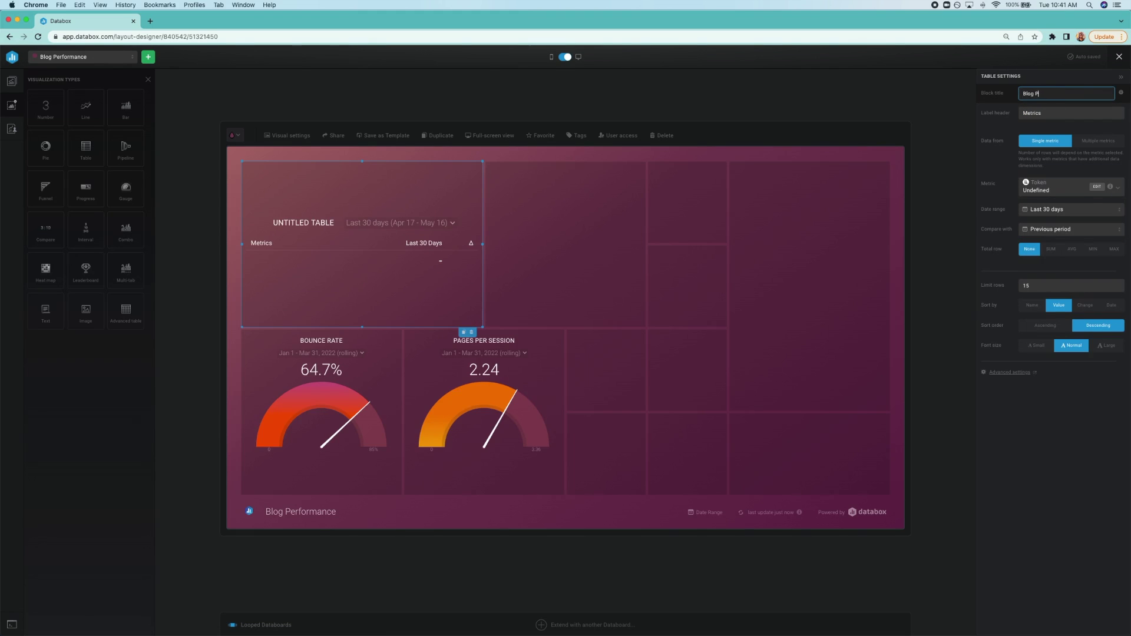
text(erformance)
click(1098, 141)
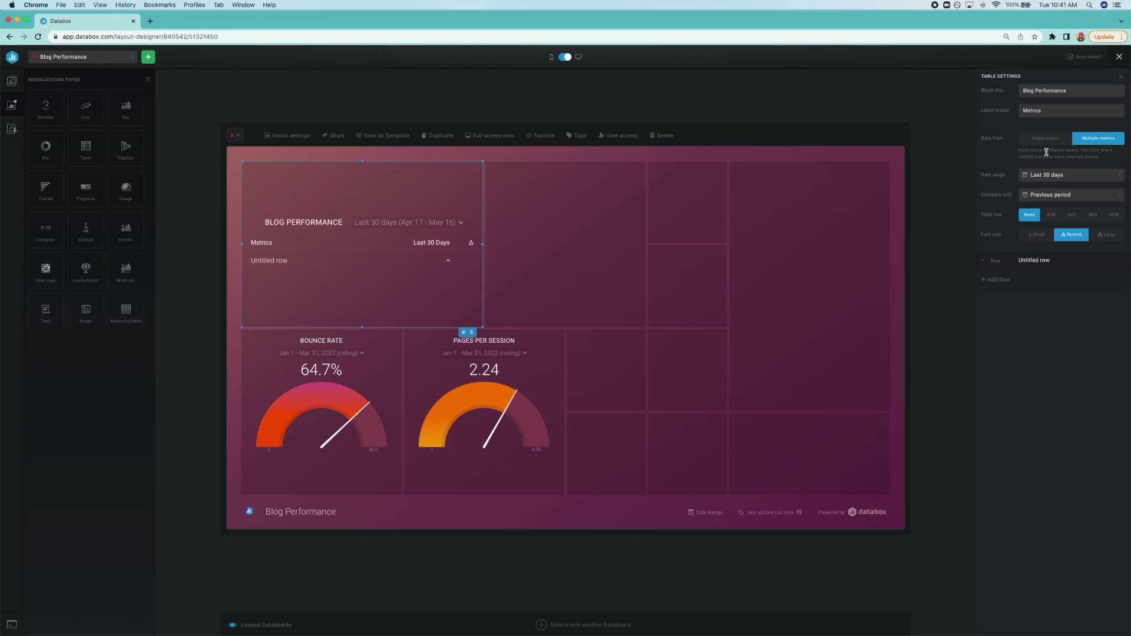
Step: Set the first row to HubSpot Marketing's New Blog Posts Published
click(1035, 261)
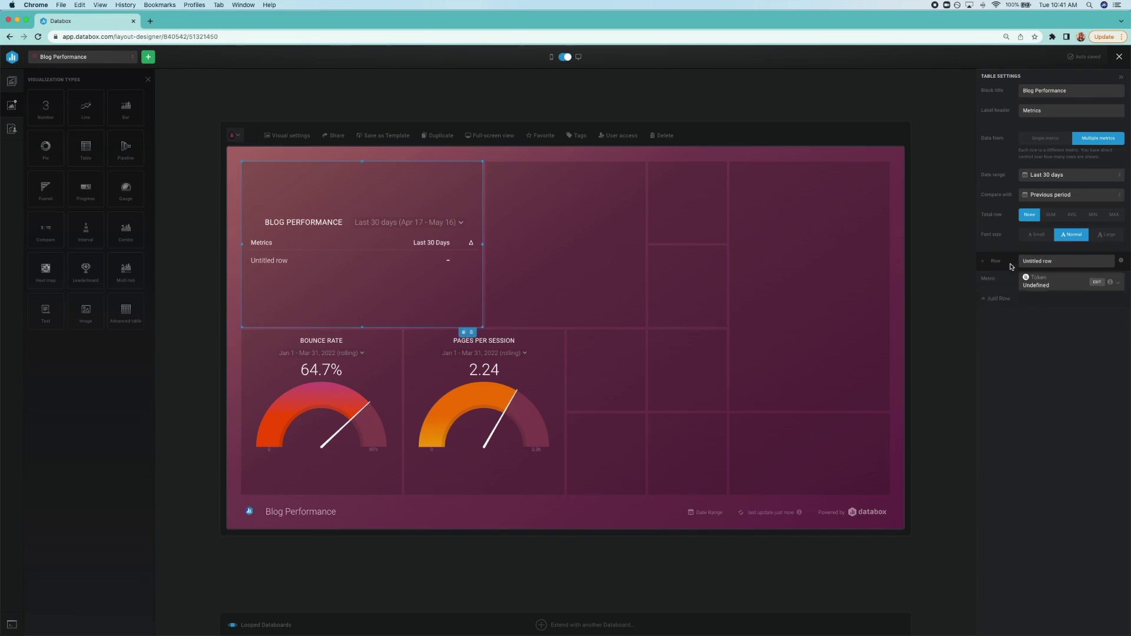
click(1048, 285)
click(916, 311)
text(hubspot)
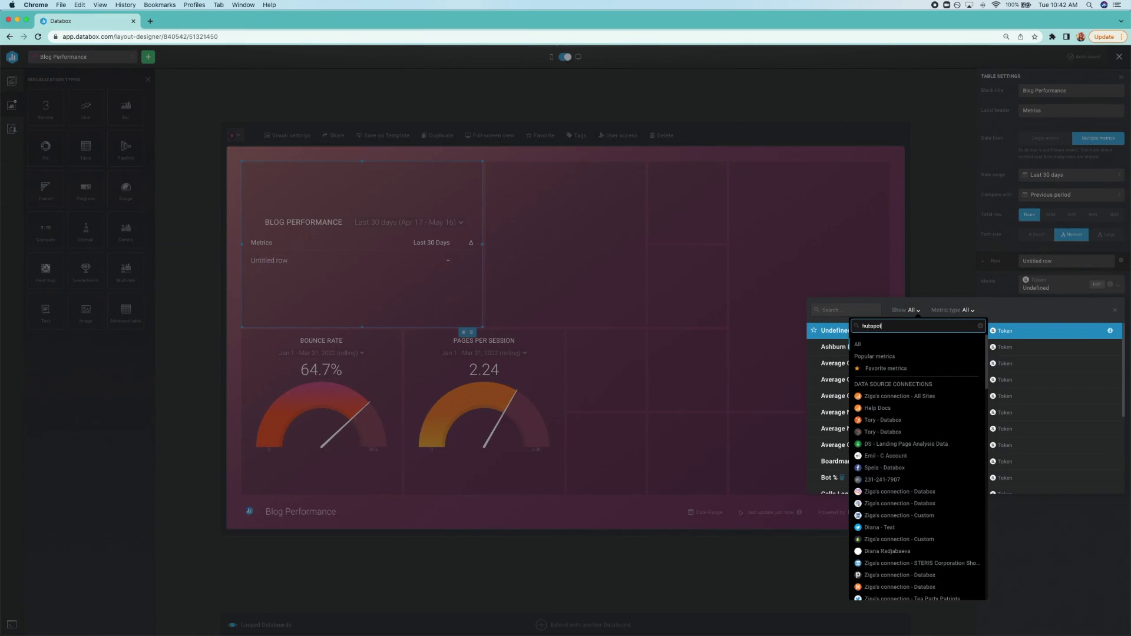
click(909, 346)
click(845, 310)
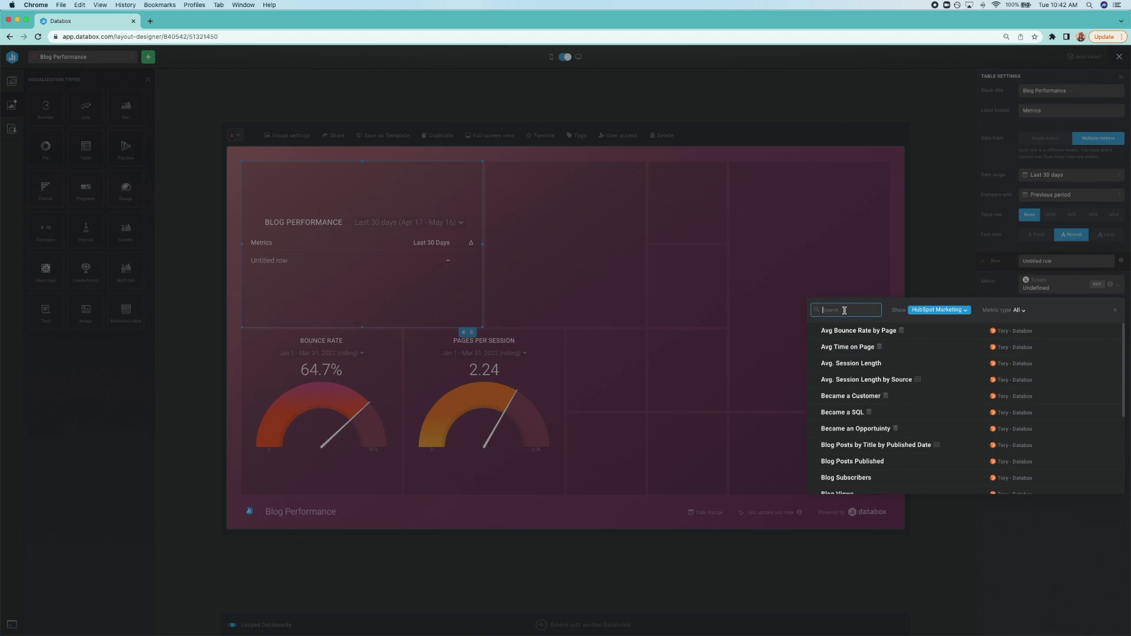
text(new blog)
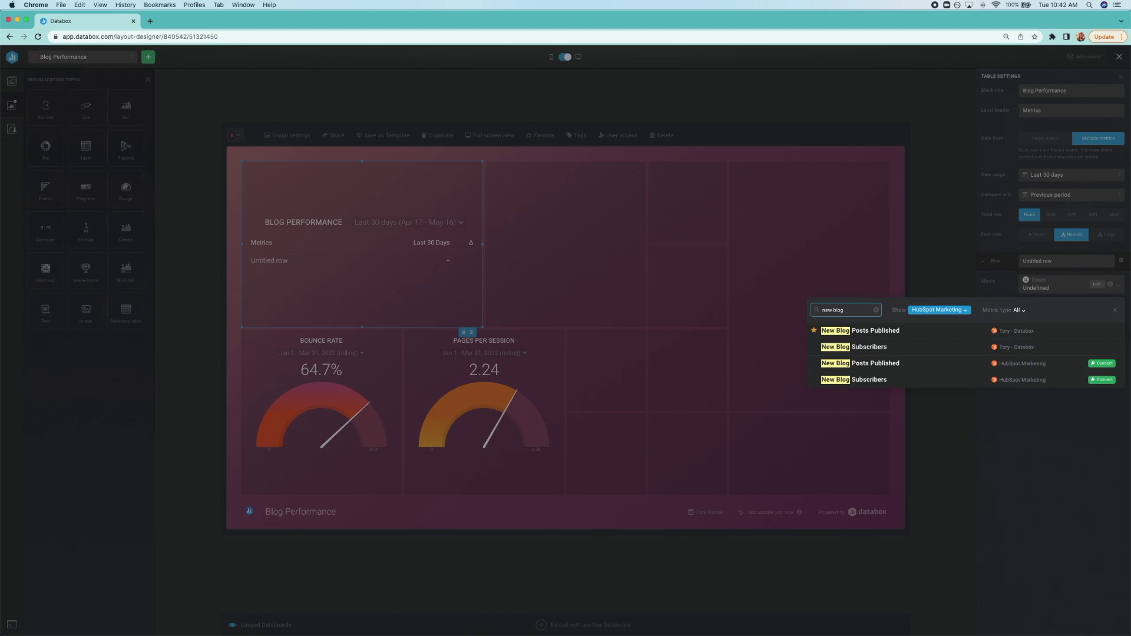
click(880, 332)
Step: Add Blog Views and New Blog Subscribers as the second and third rows
click(1054, 303)
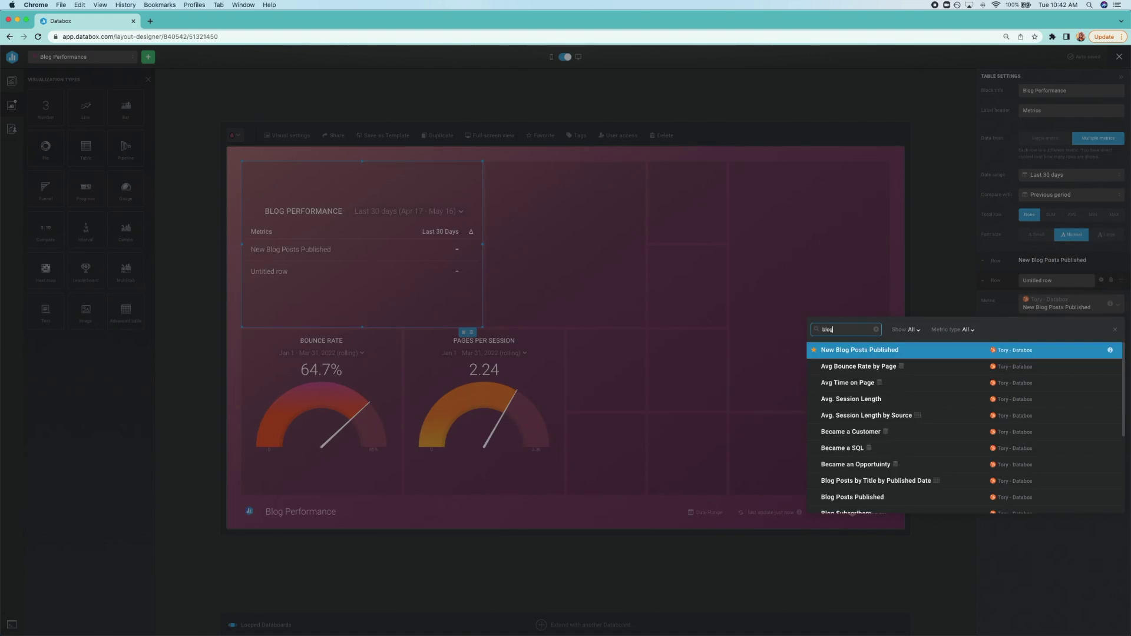
scroll(883, 424, down, 4)
click(843, 399)
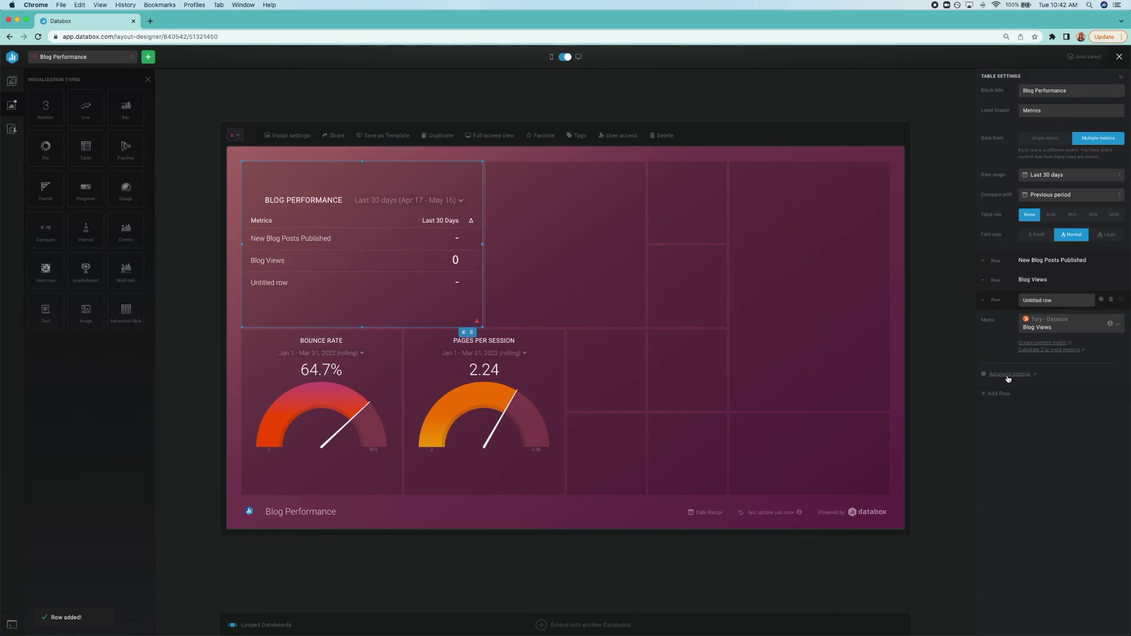
click(1066, 323)
text(blog subsc)
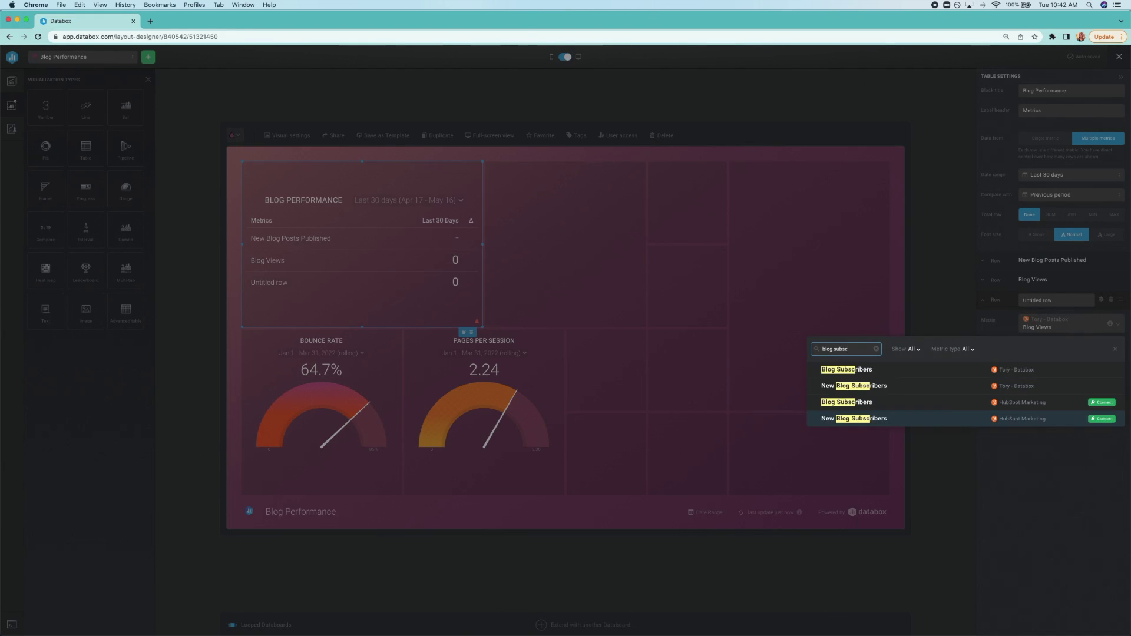
click(899, 386)
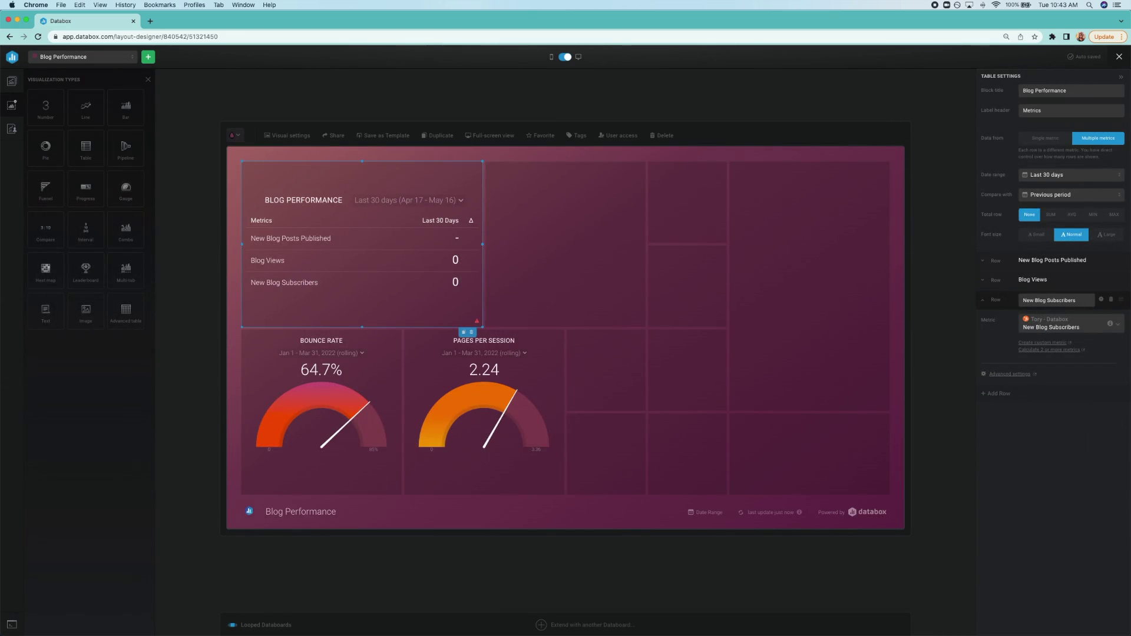
click(460, 200)
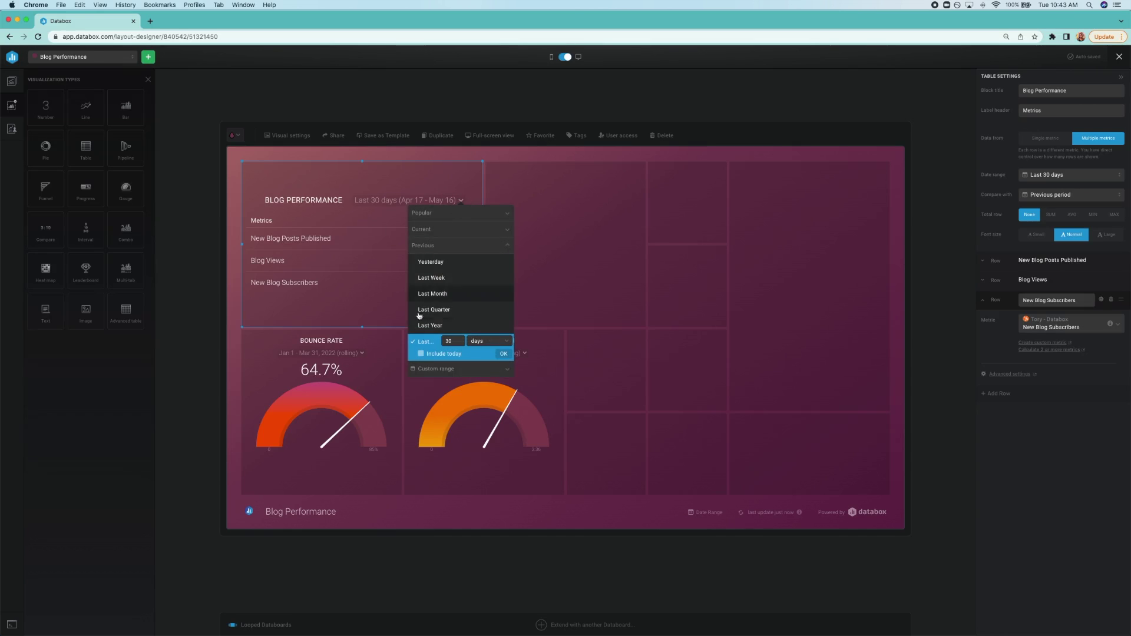
Step: Give the Blog Performance table a custom range of Mar 1 – May 17, 2022
click(424, 372)
click(424, 281)
click(423, 198)
click(462, 170)
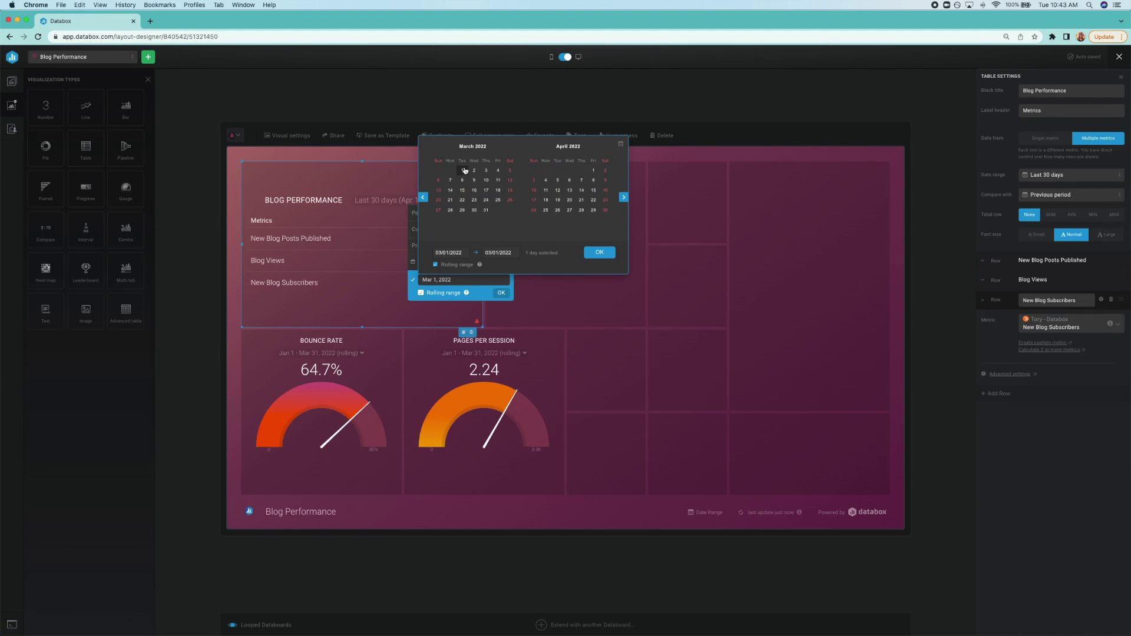
click(622, 198)
click(557, 190)
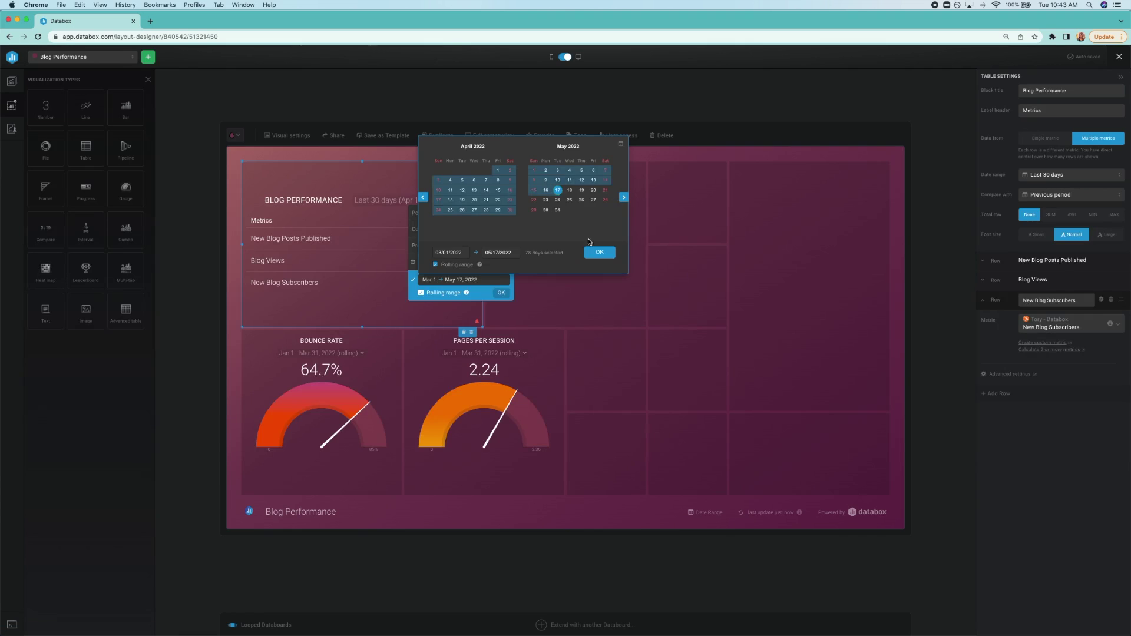
click(599, 252)
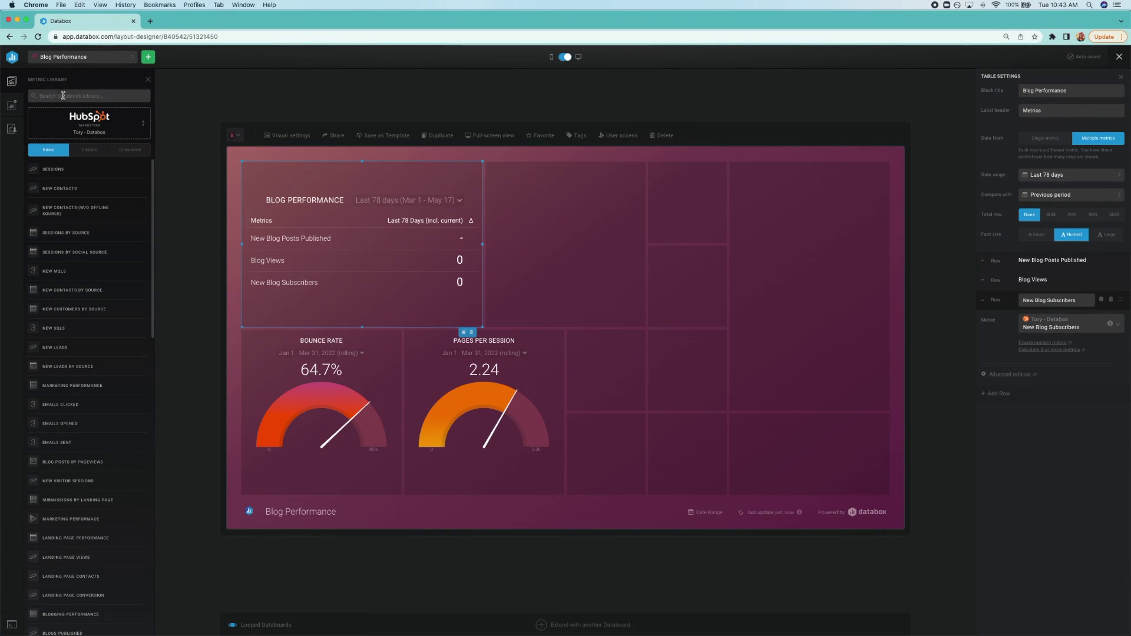
Step: Search 'top blog posts', add a wide click-through rate table and a 2x2 Top Blogs by Pageviews table
click(30, 96)
text(top blog pos)
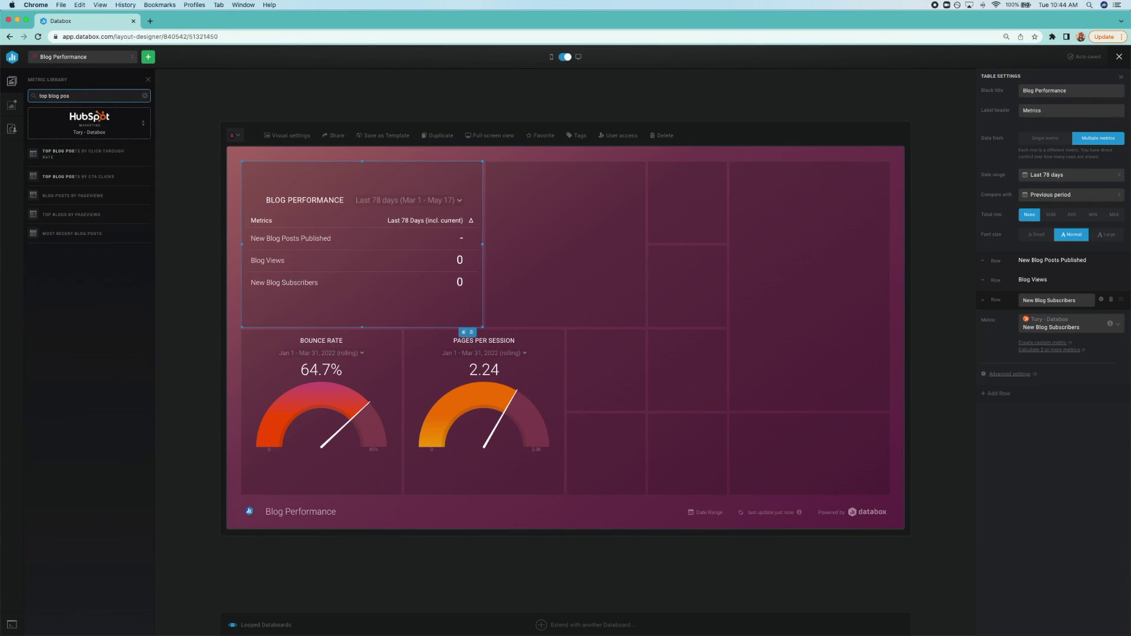
text(ts)
drag(70, 156, 509, 217)
drag(521, 219, 603, 293)
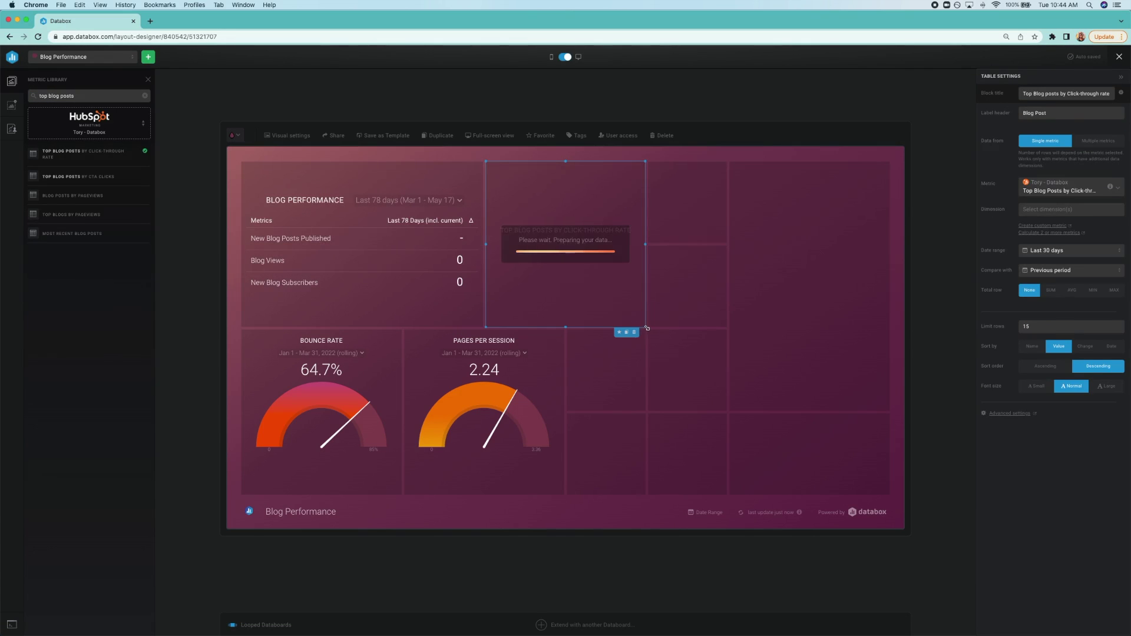
drag(644, 328, 726, 327)
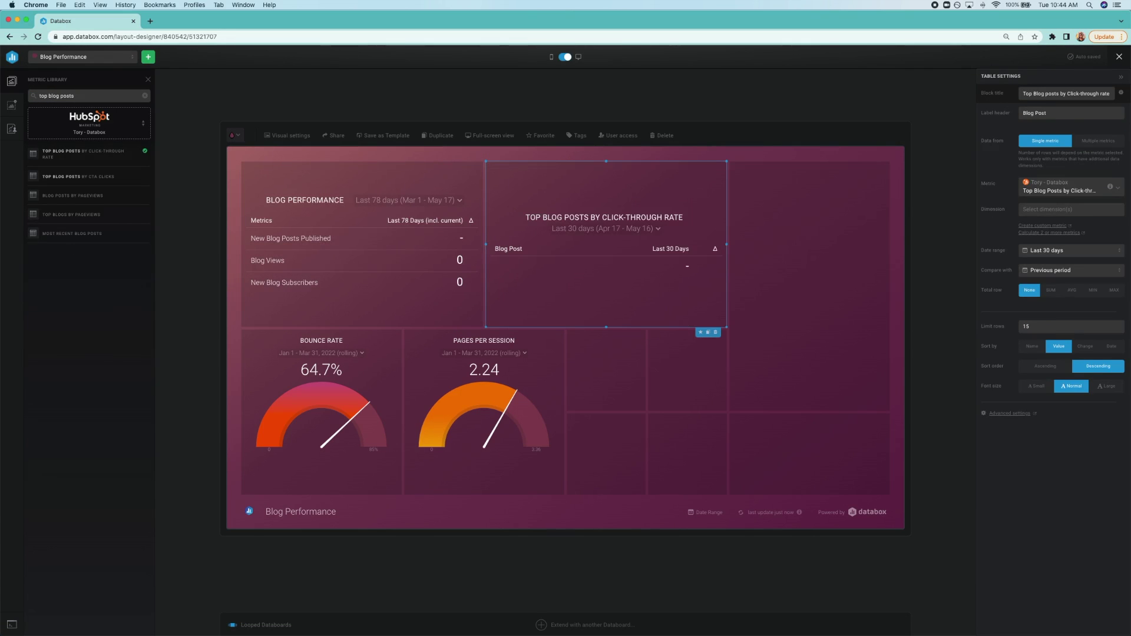
drag(67, 214, 606, 372)
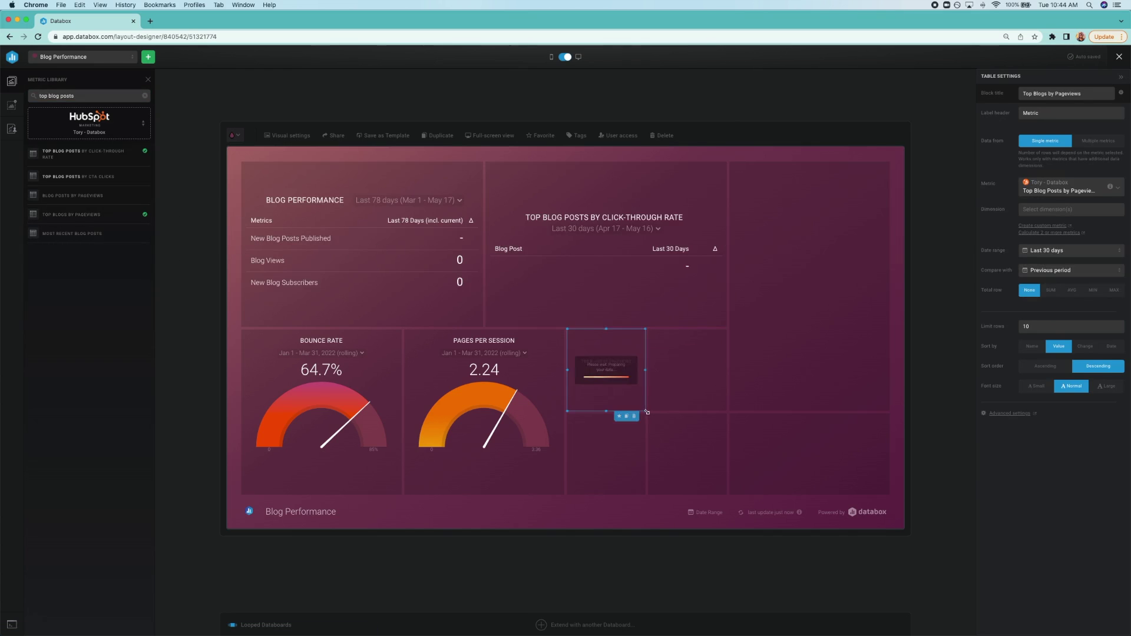
drag(646, 412, 730, 469)
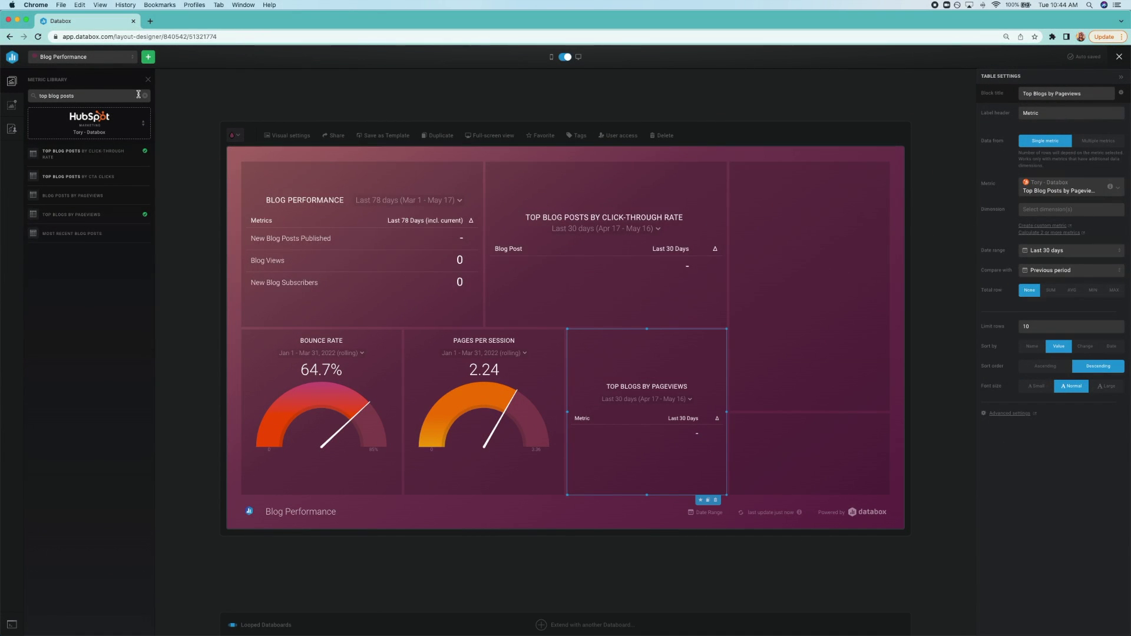
Step: Search the Metric Library for 'leads b' and place New leads by source as a tall table in the right column
click(144, 95)
click(66, 95)
text(leads by)
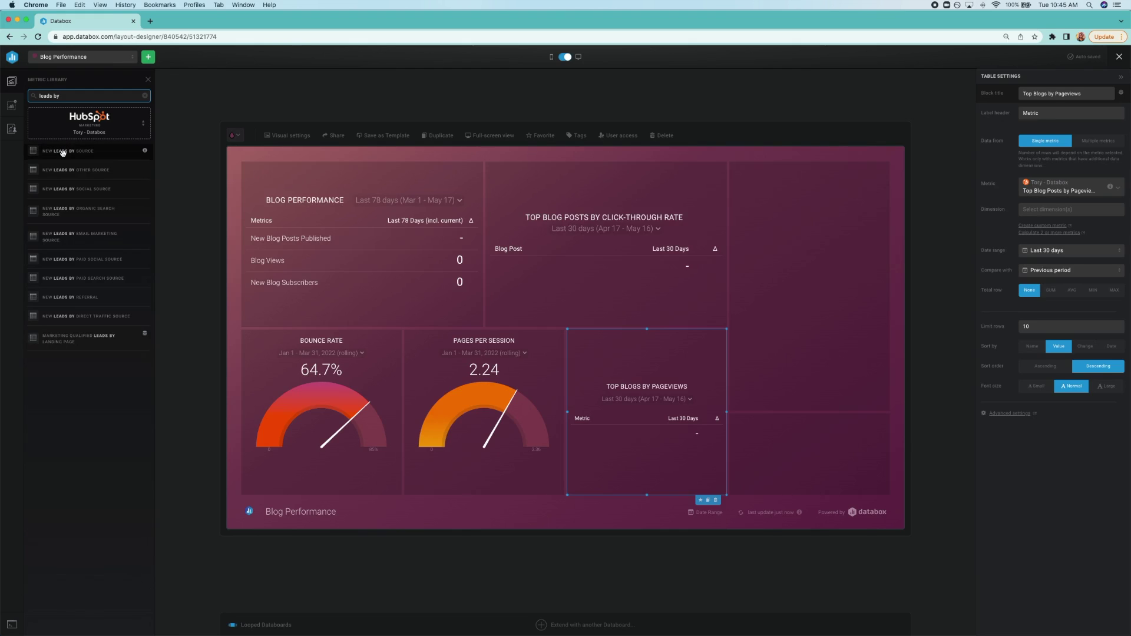
drag(62, 153, 809, 495)
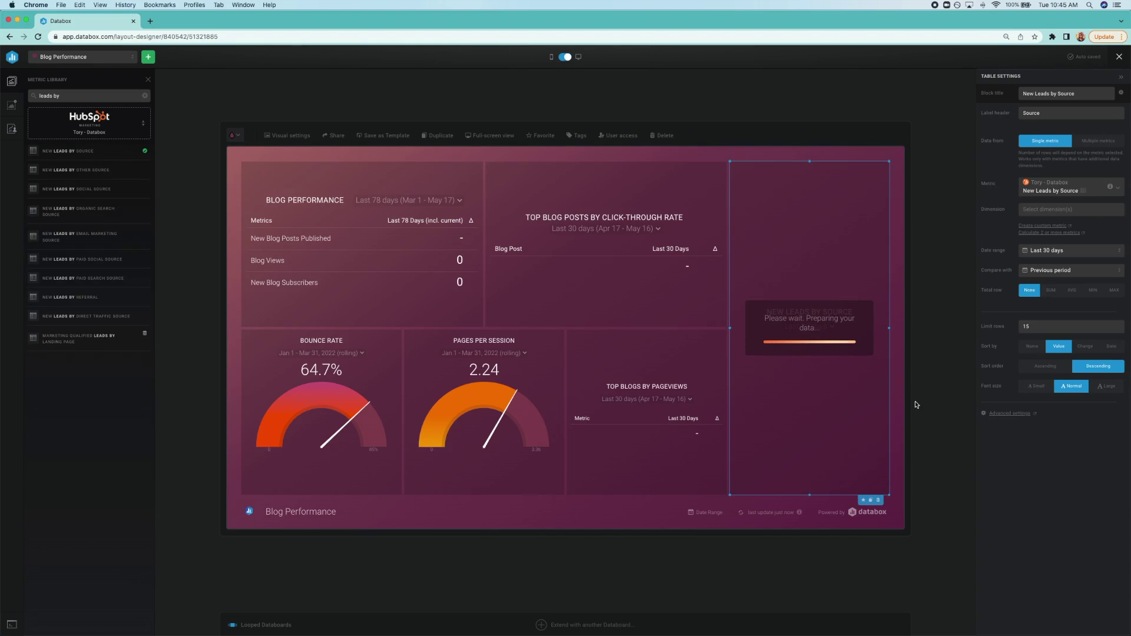